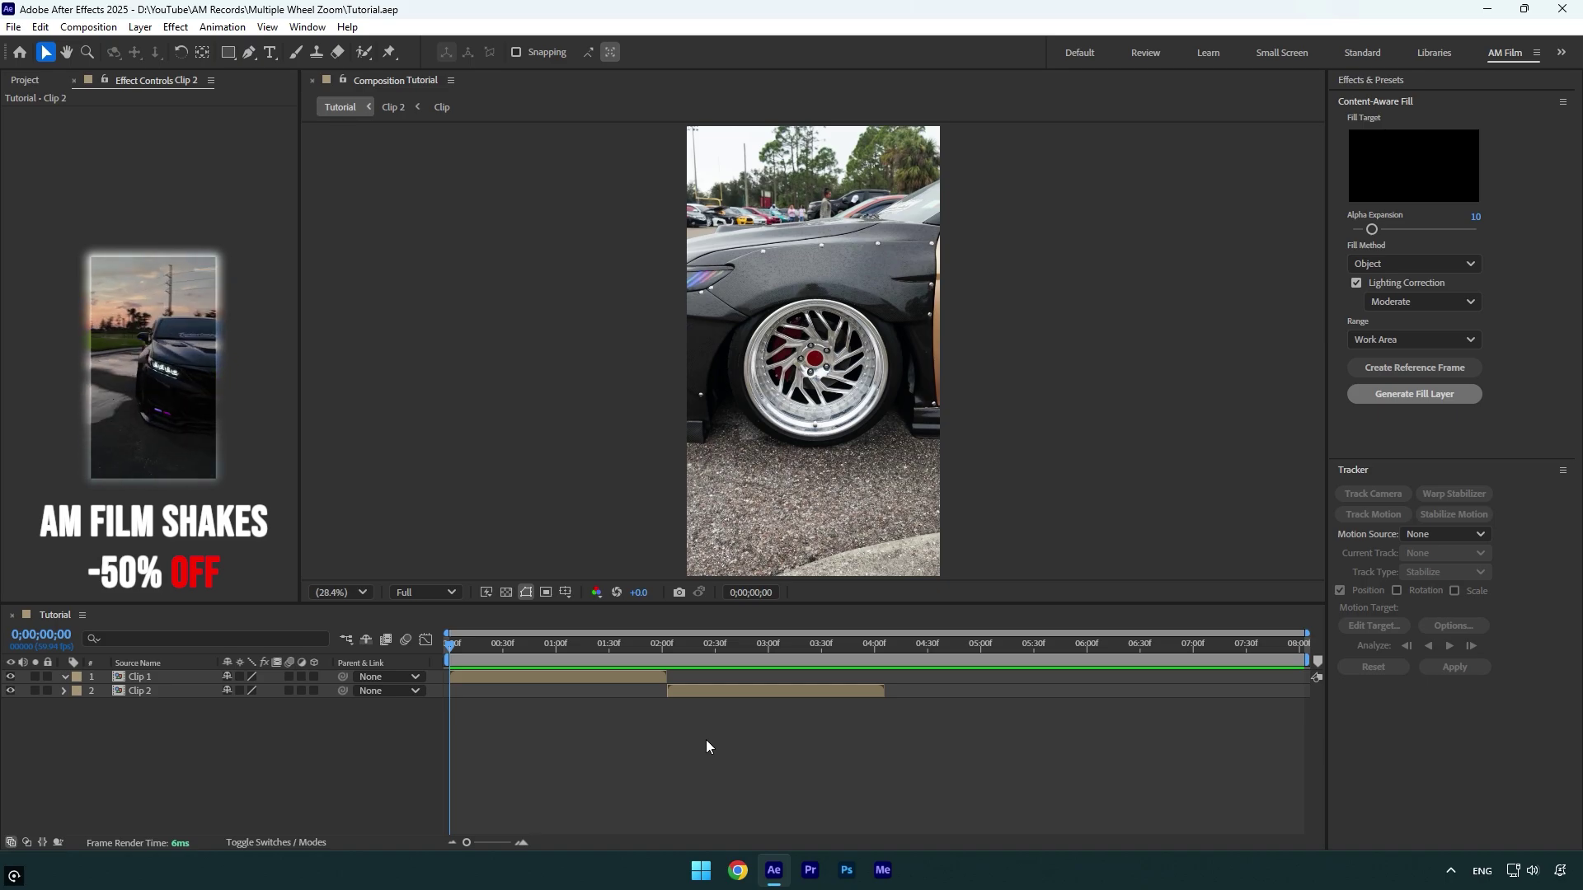
- Slide Clip 2 to start at 0;00 under Clip 1, then apply Mocha AE to Clip 1
drag(453, 646, 417, 664)
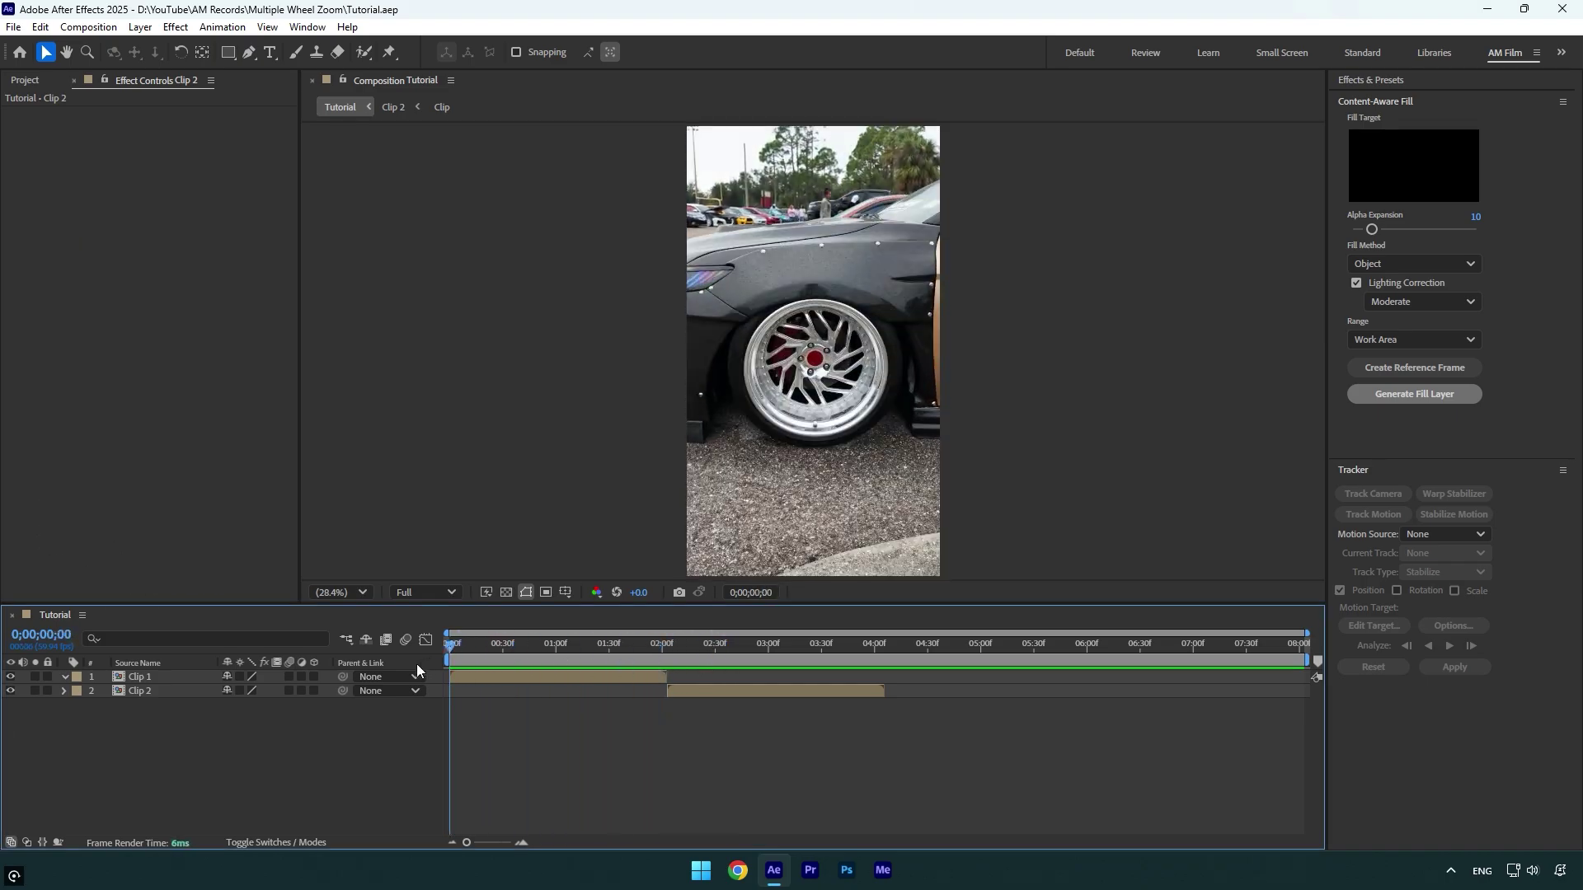
drag(806, 694, 634, 691)
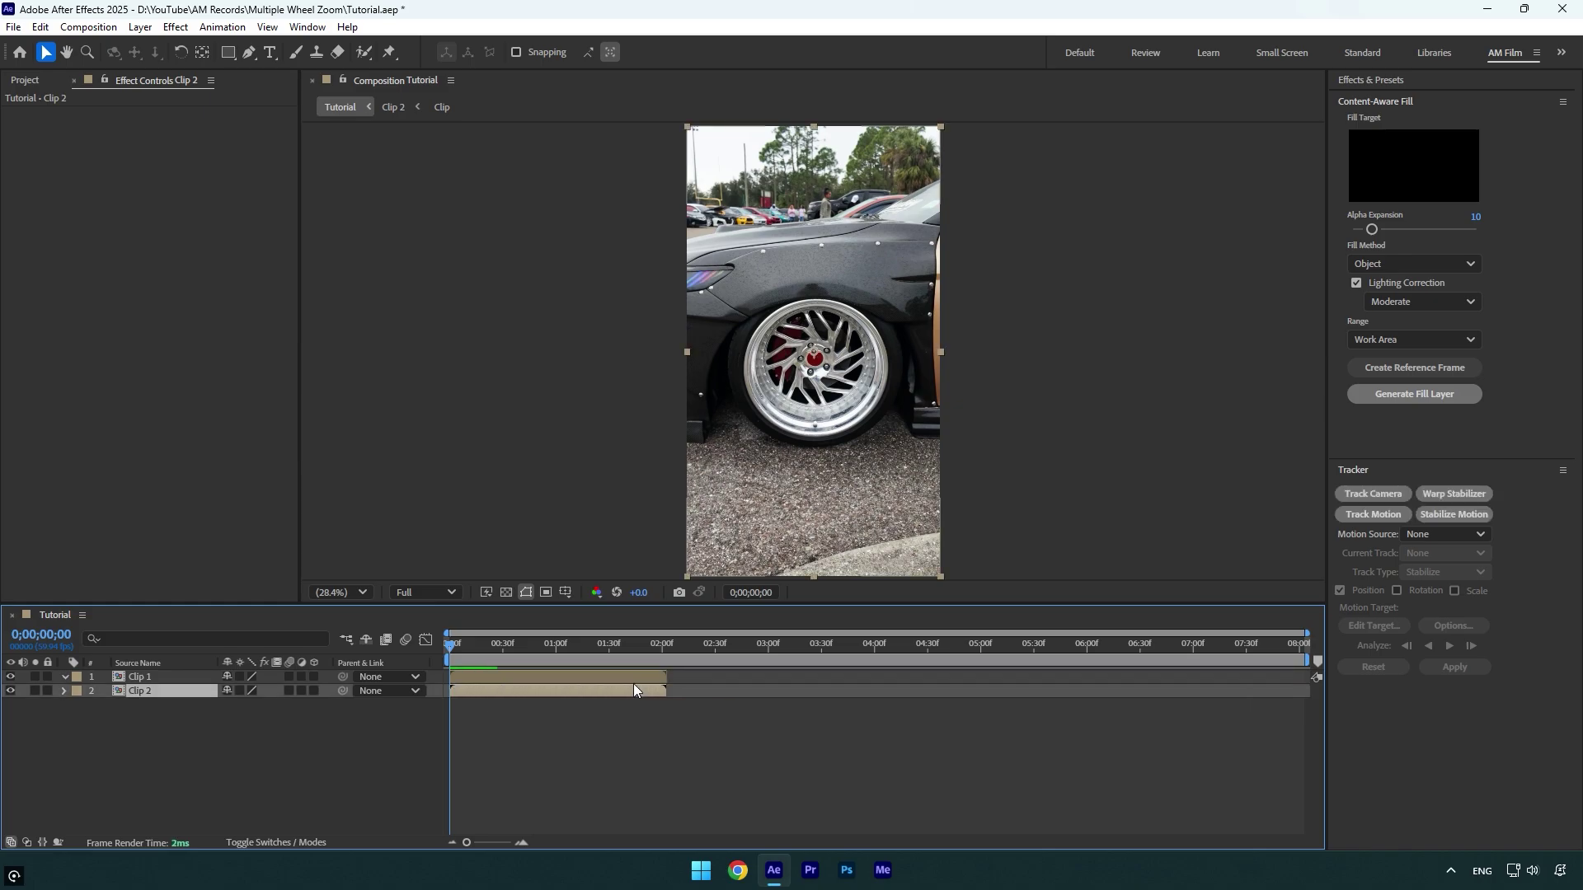
click(506, 677)
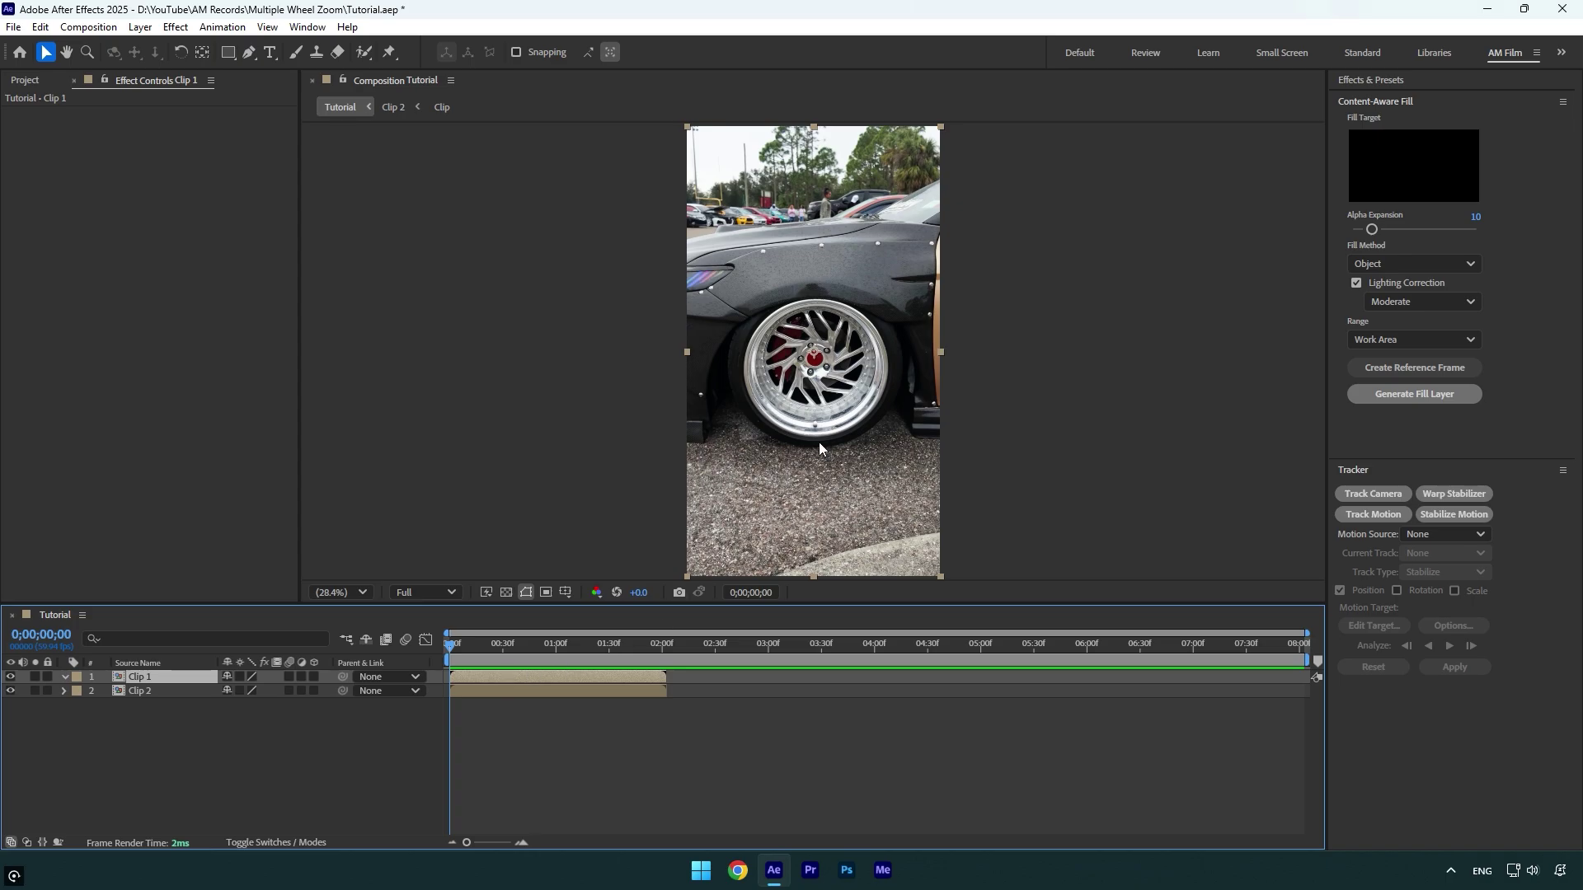
key(ctrl+space)
text(mocha)
key(Return)
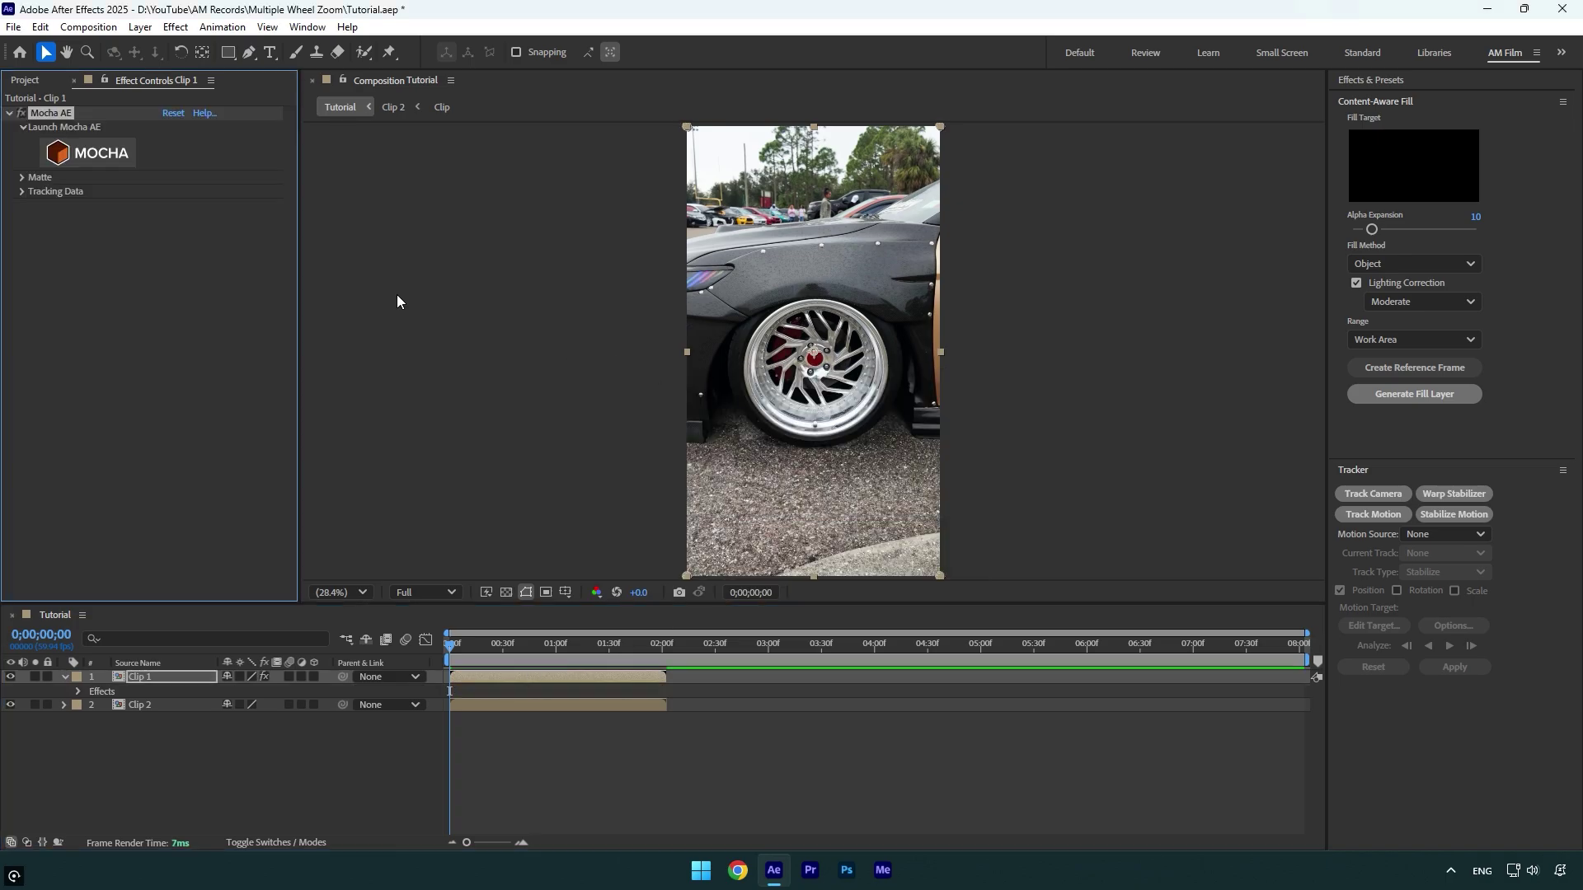
- In Mocha, draw a circular spline around the front wheel and track it forward with perspective
click(94, 155)
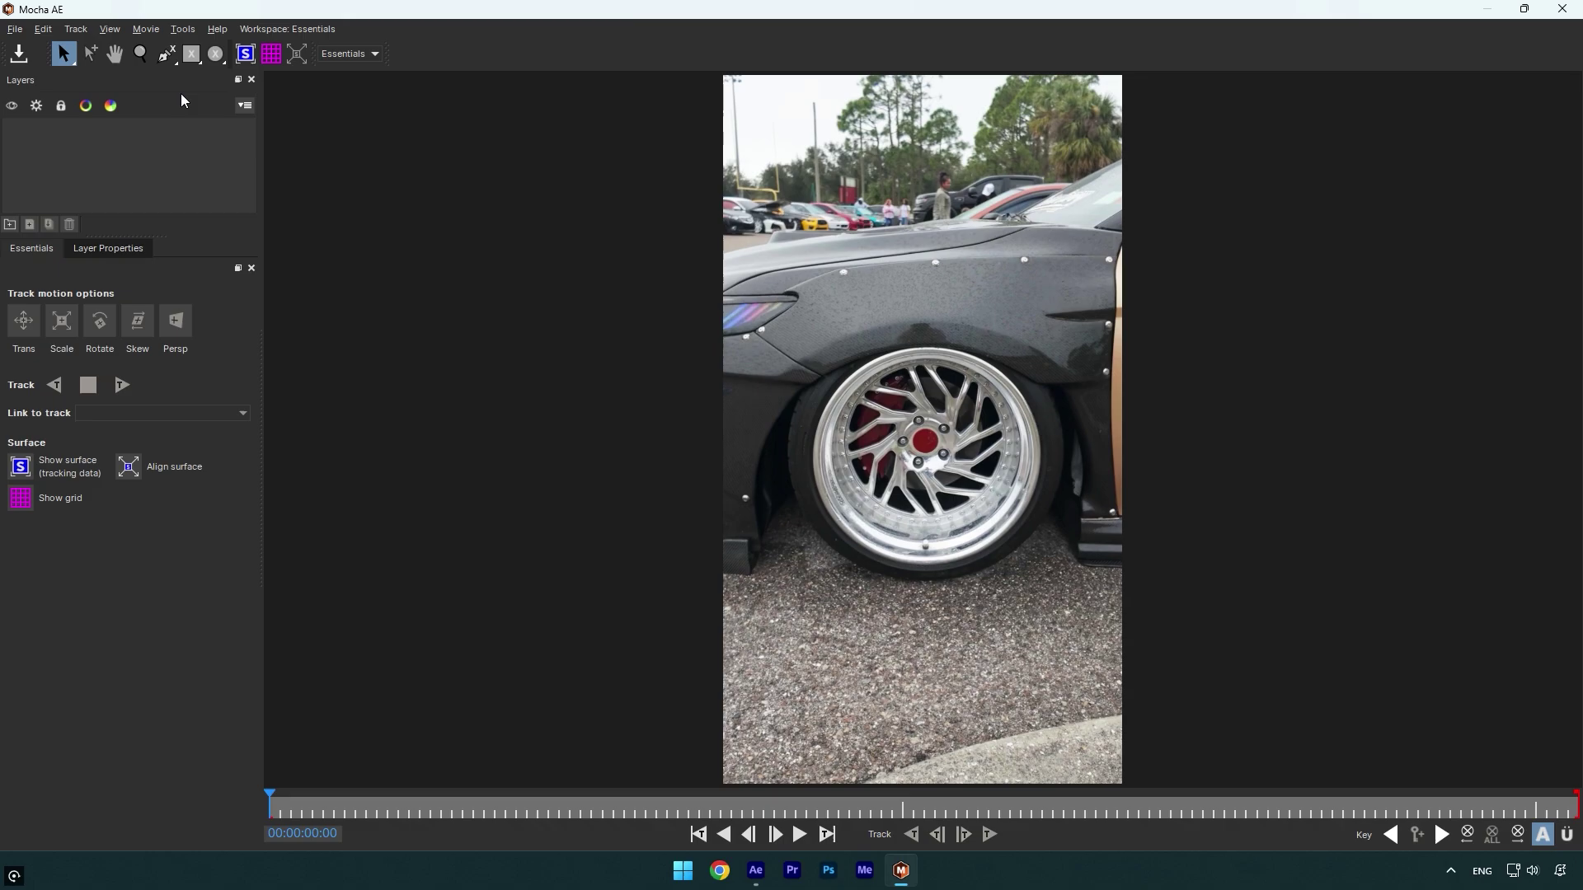
click(216, 54)
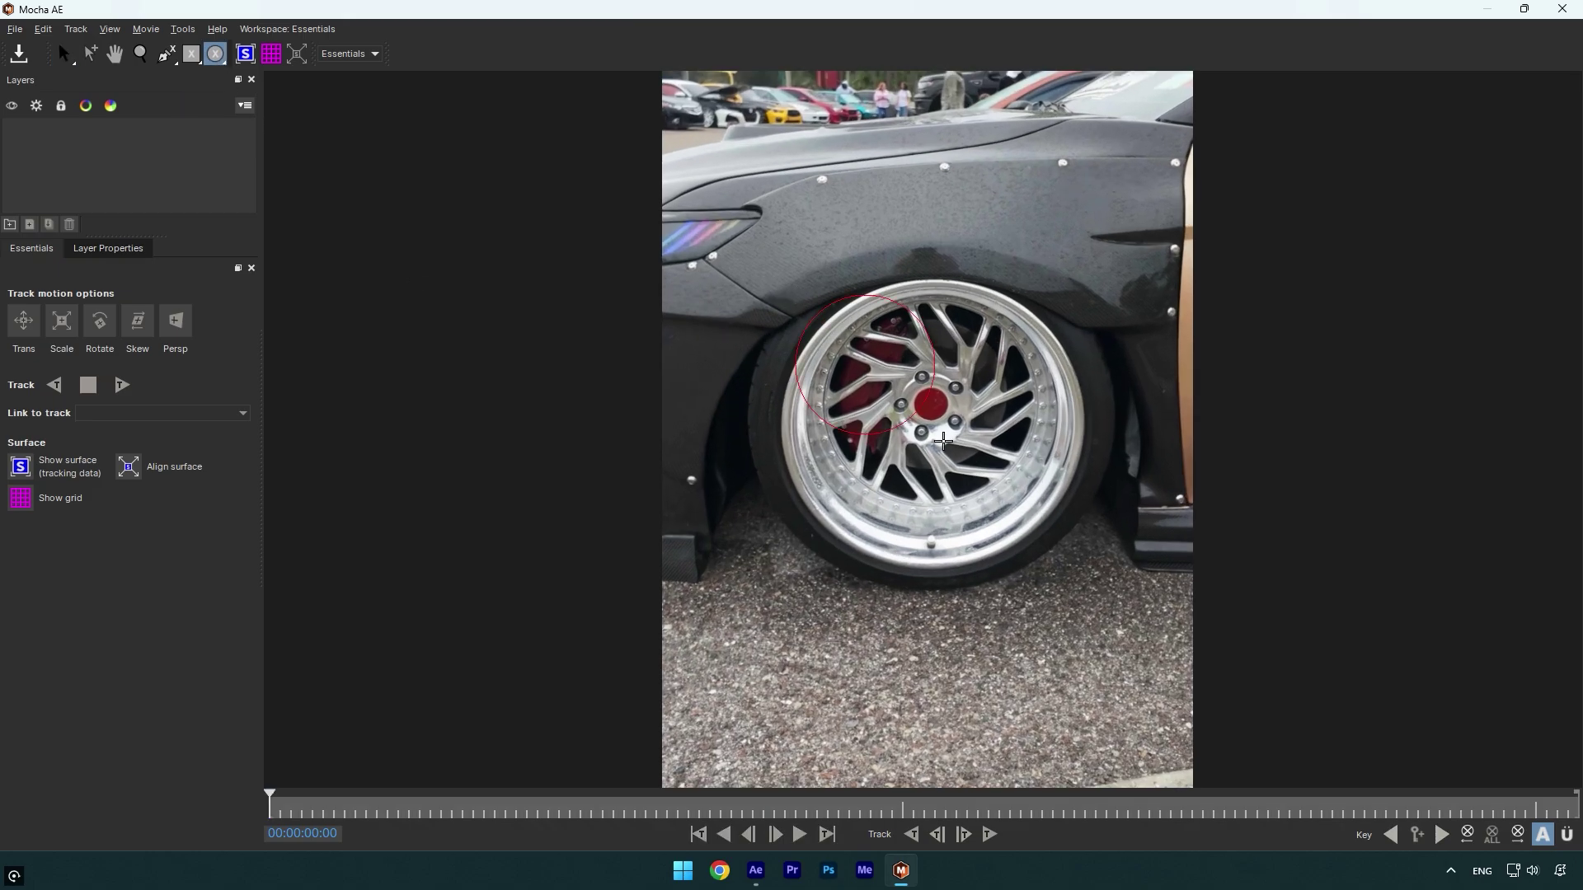
drag(943, 441, 1080, 581)
scroll(932, 404, up, 3)
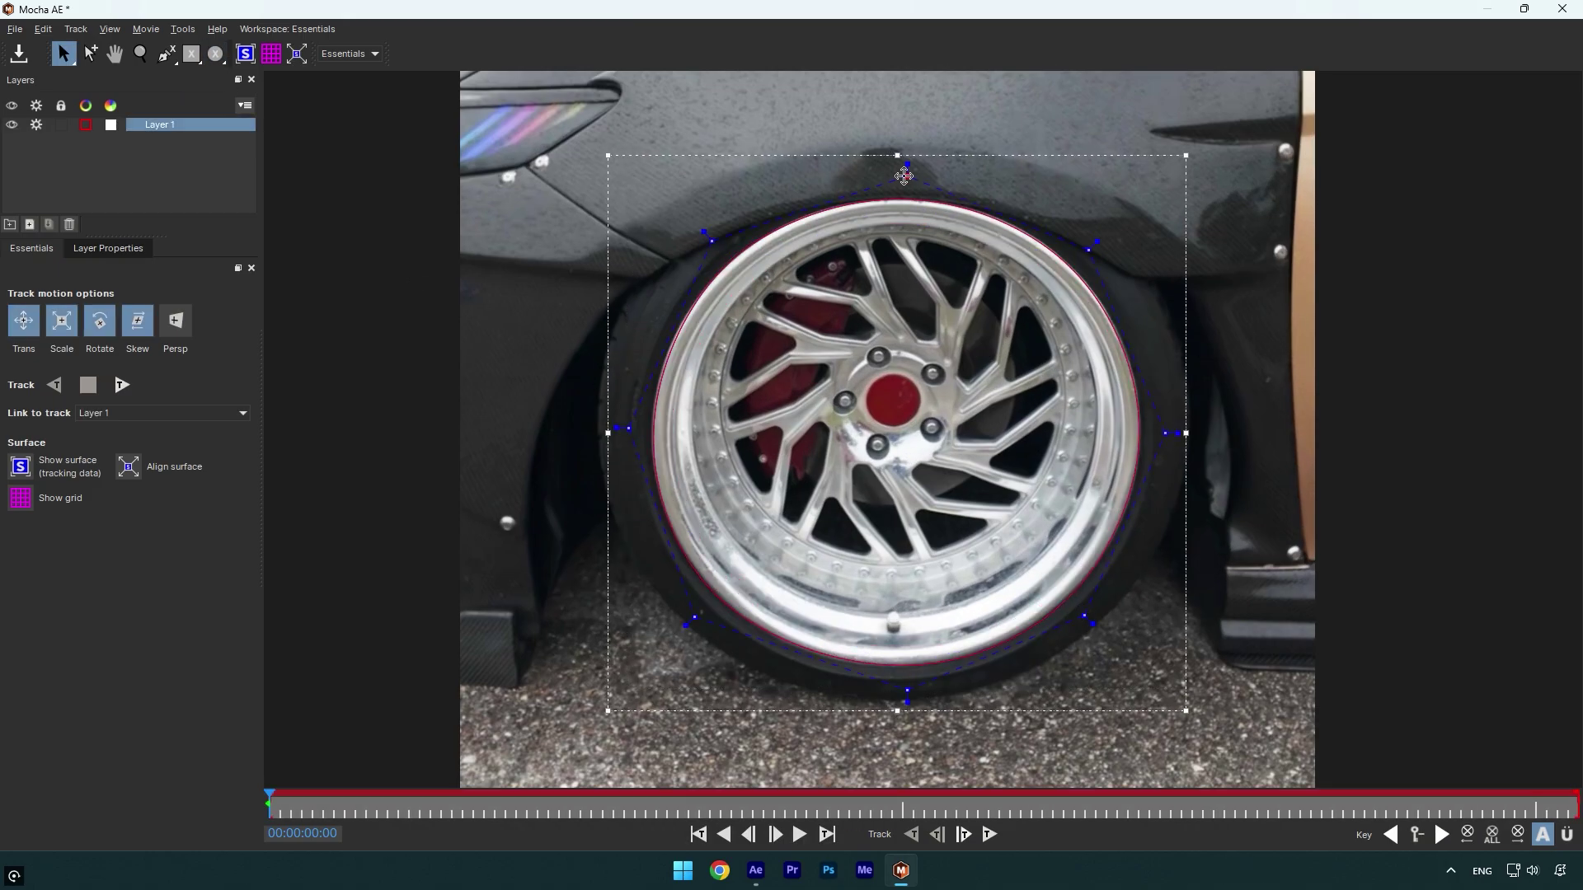
click(180, 328)
click(122, 385)
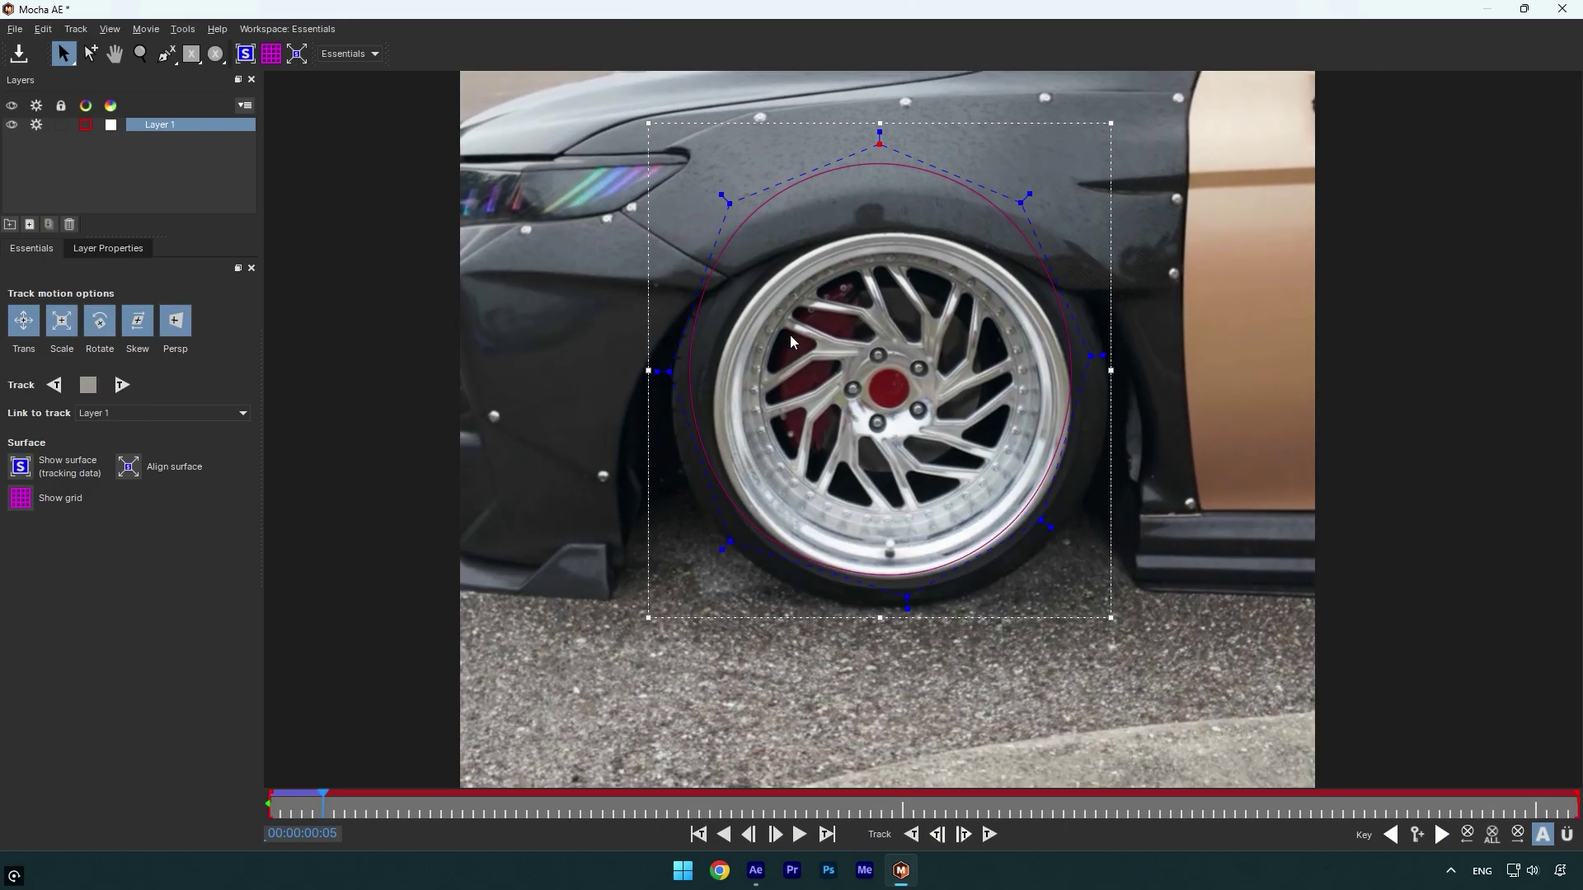
- Refit the spline points to the tyre on the first frame and track forward again
drag(306, 816, 273, 808)
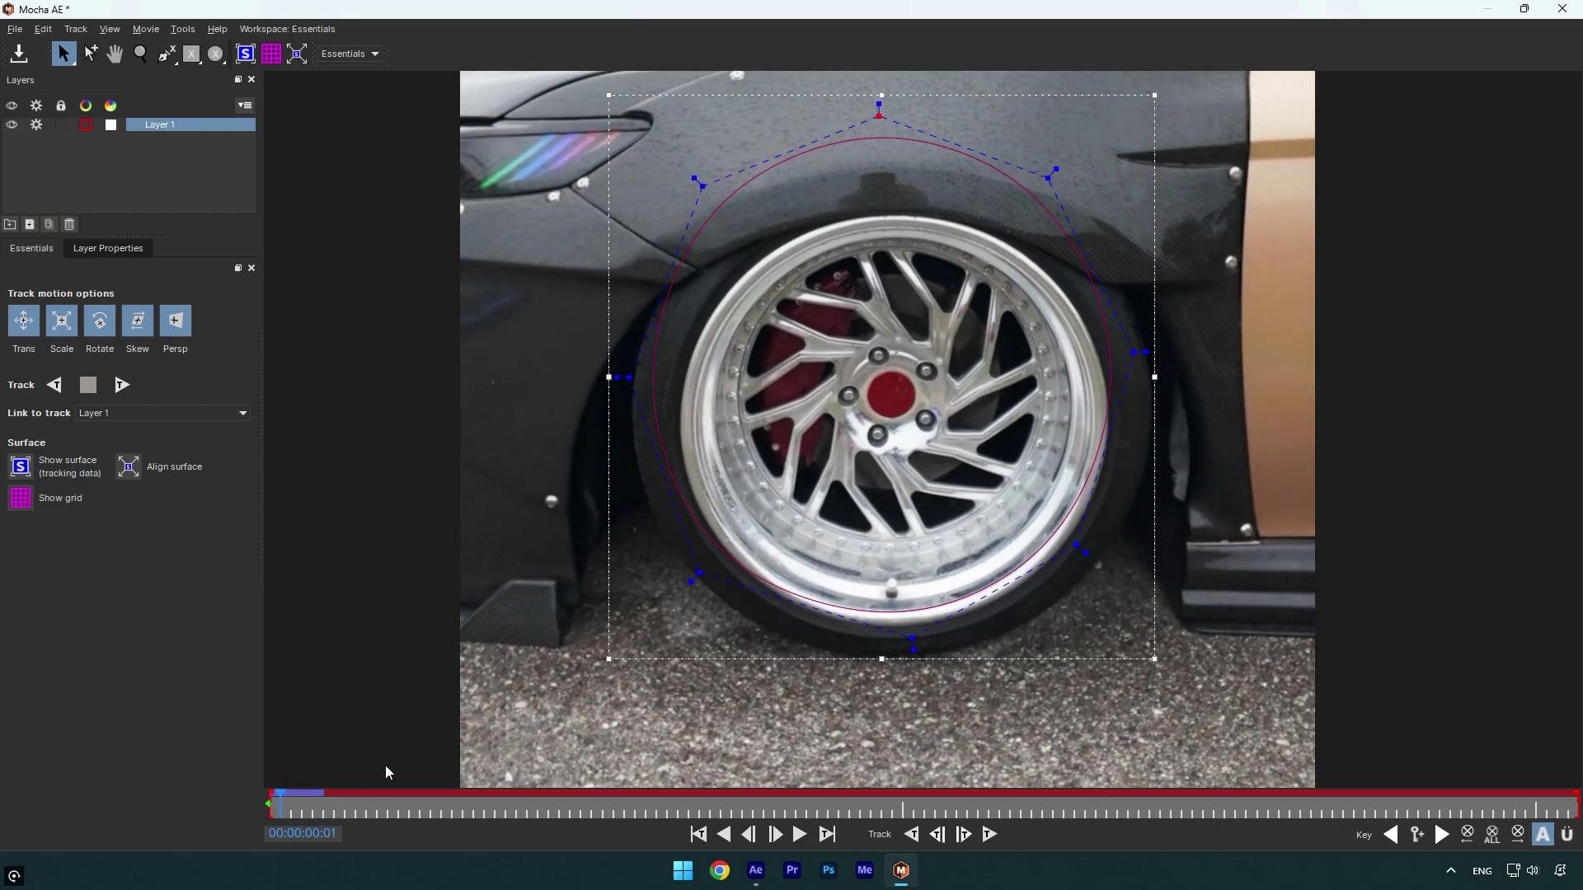
drag(881, 97, 891, 171)
drag(610, 388, 636, 416)
drag(699, 573, 714, 587)
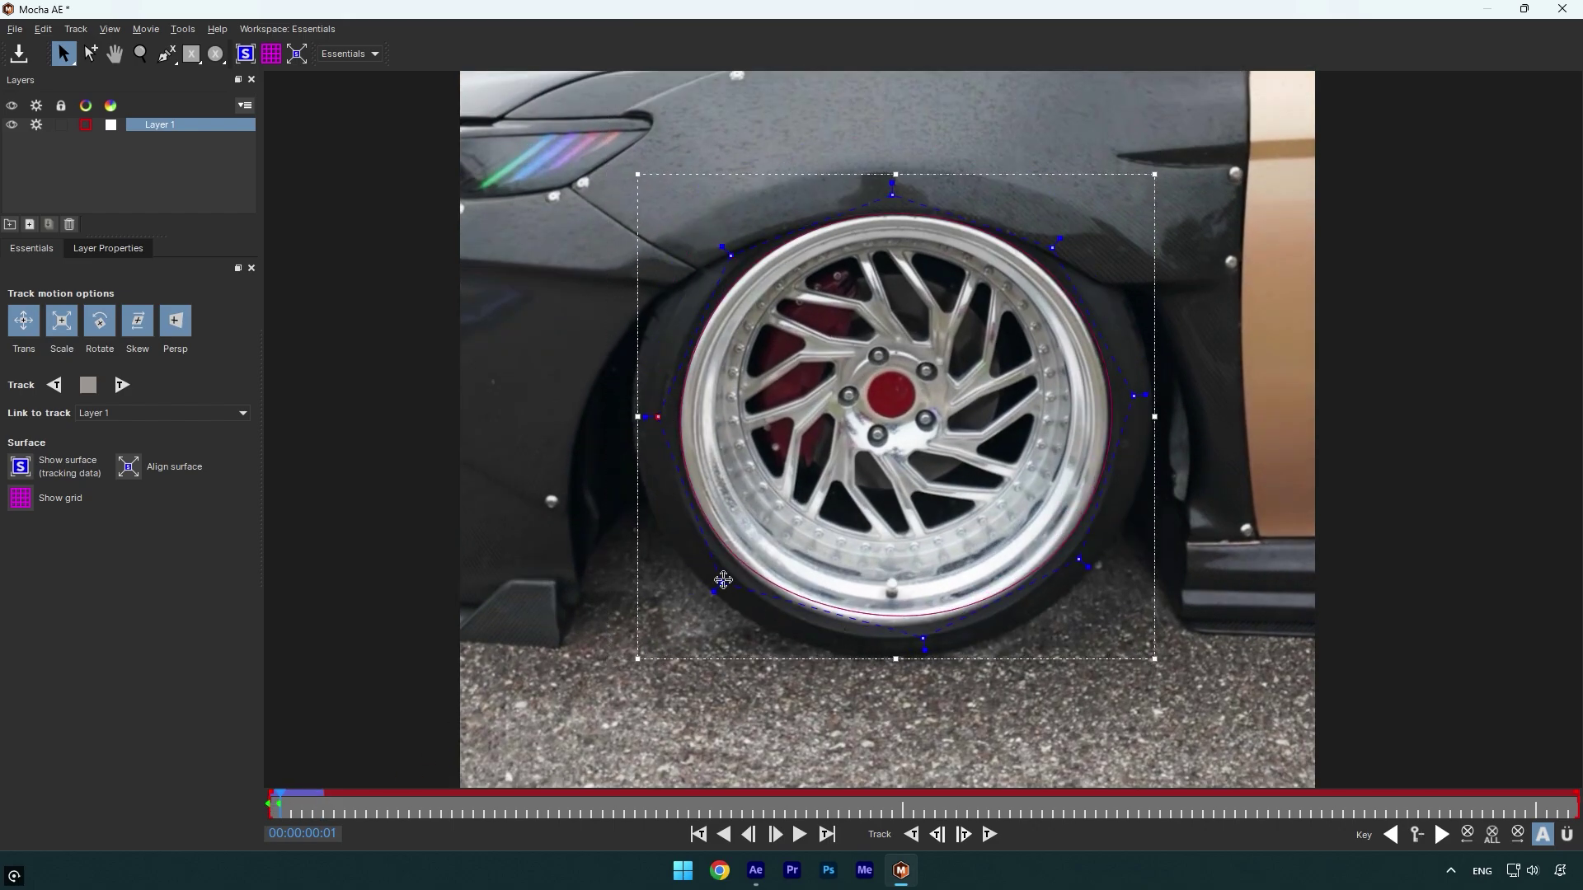
drag(1081, 551, 1081, 553)
drag(1127, 398, 1124, 401)
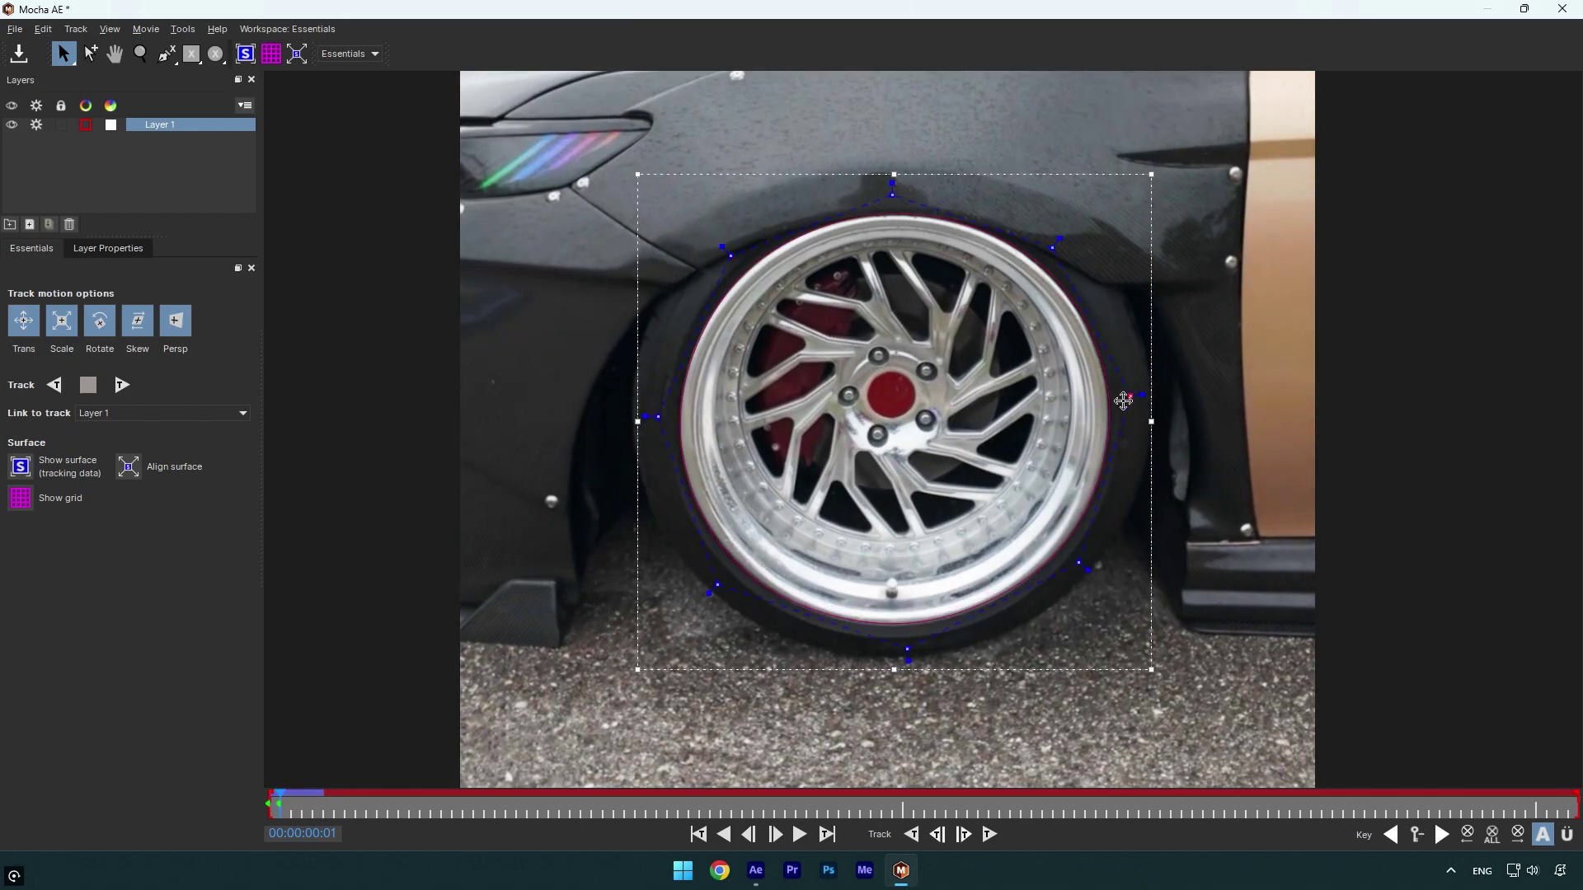
click(121, 385)
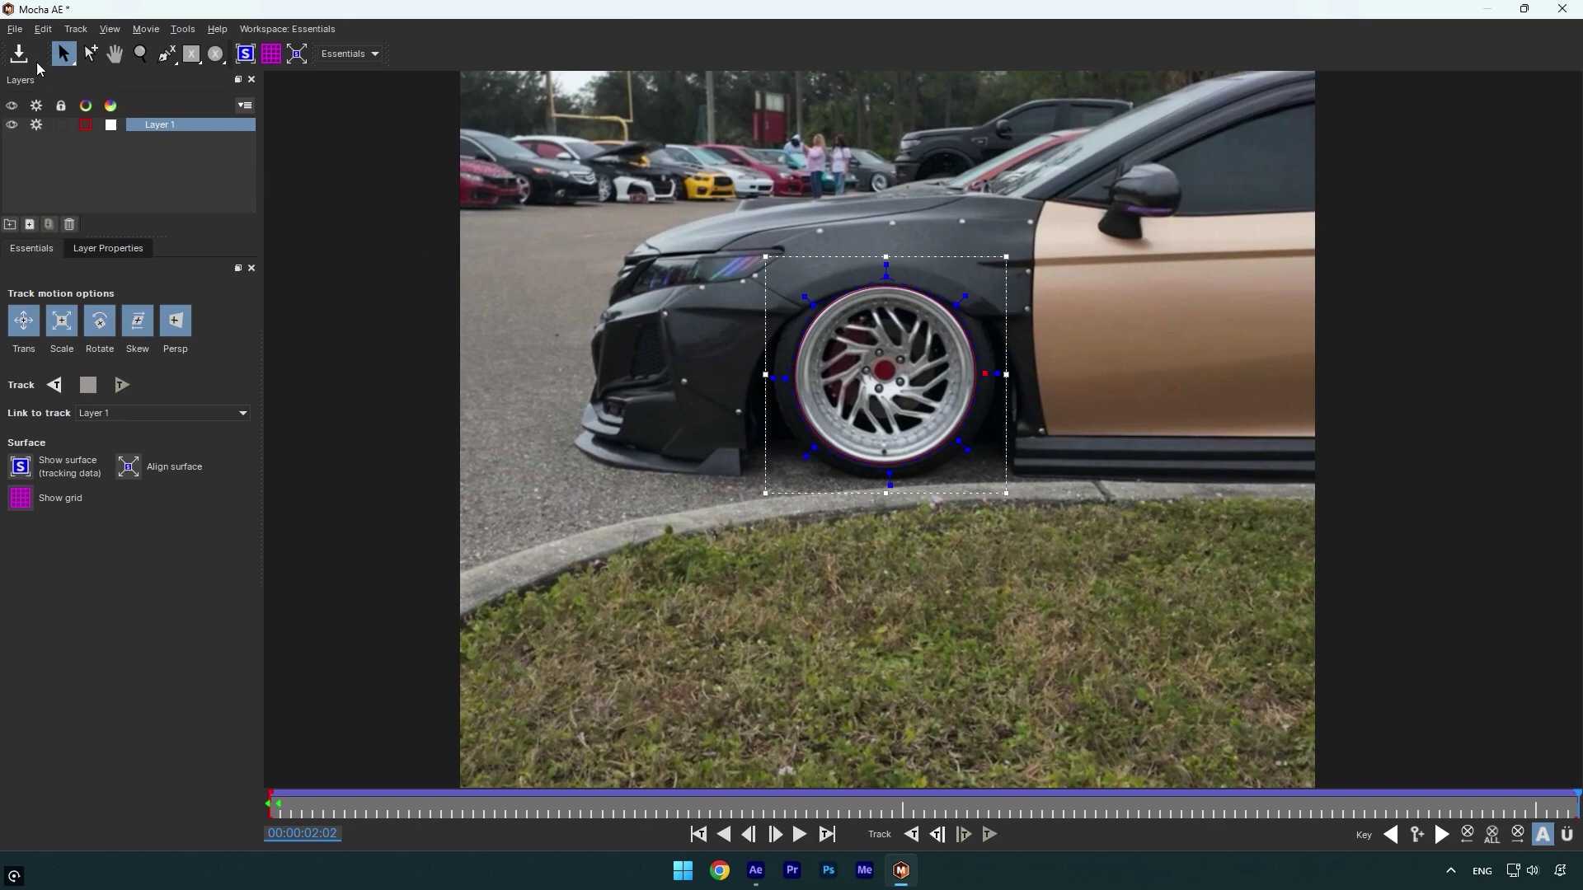
- Create AE masks from the Mocha track on Clip 1 and set the wheel mask to Subtract
click(1562, 8)
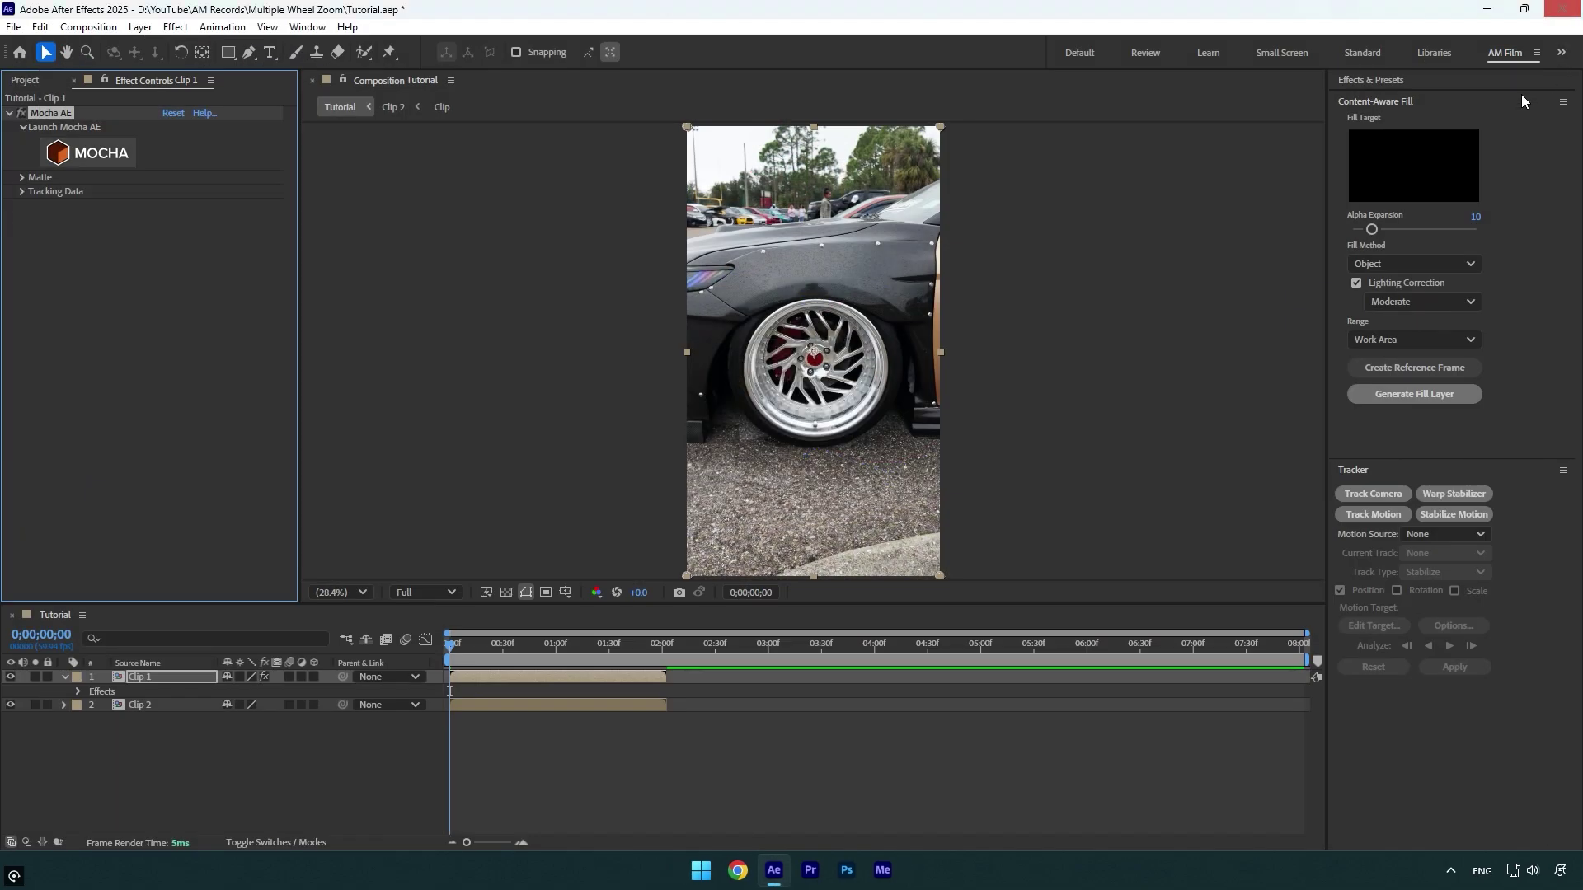
click(22, 178)
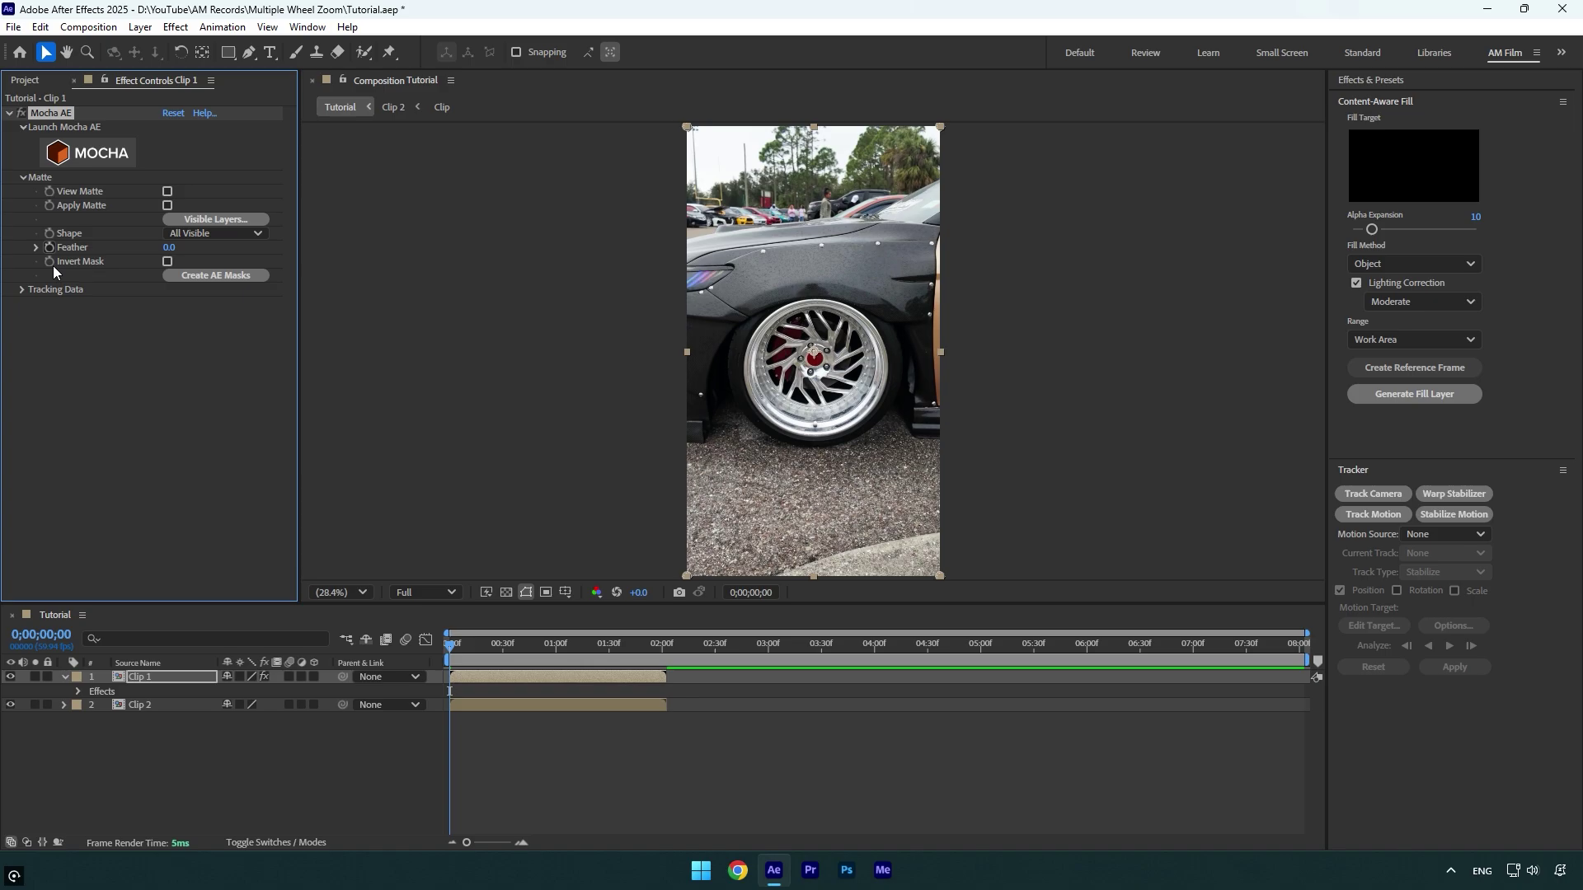
click(219, 274)
click(156, 678)
key(m)
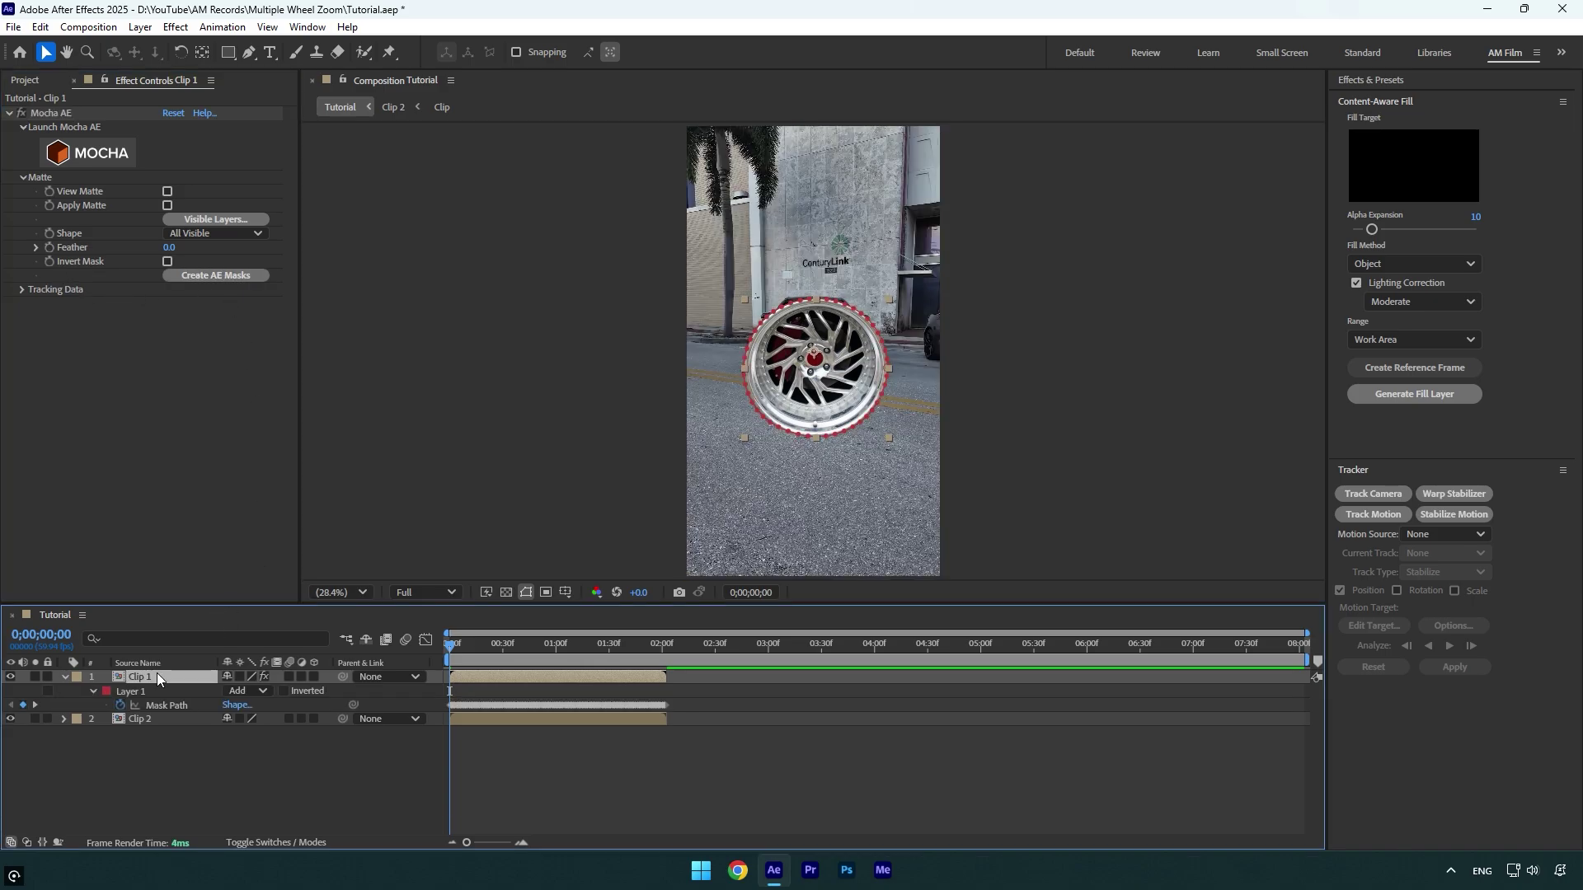
click(248, 691)
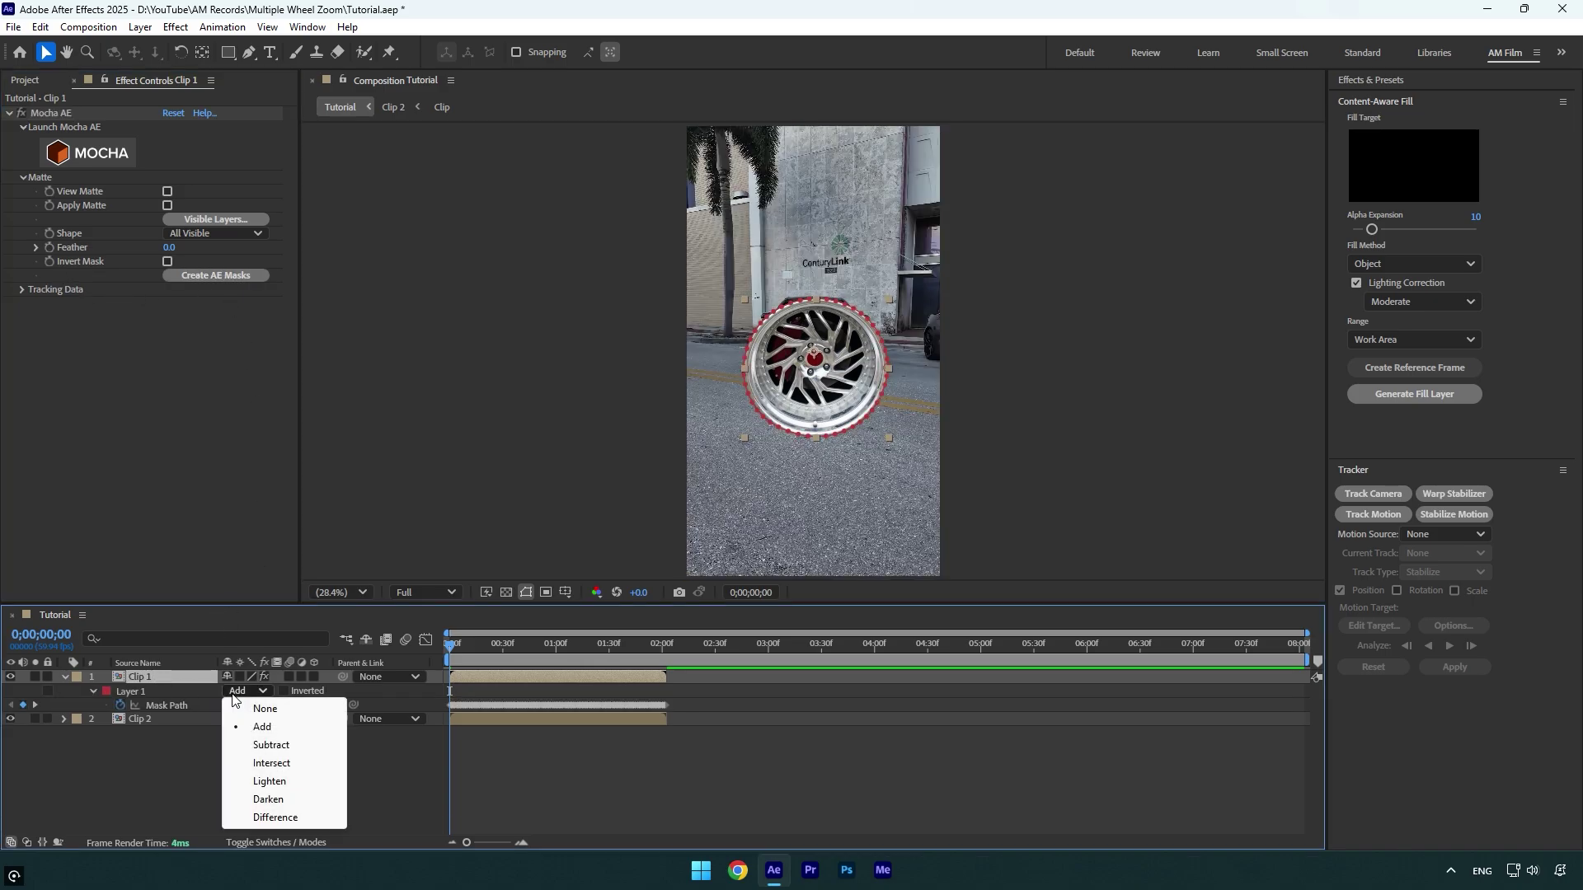
click(258, 743)
- Duplicate Clip 1, rename the copy 'Wheel only' and set its mask to Add
key(ctrl+d)
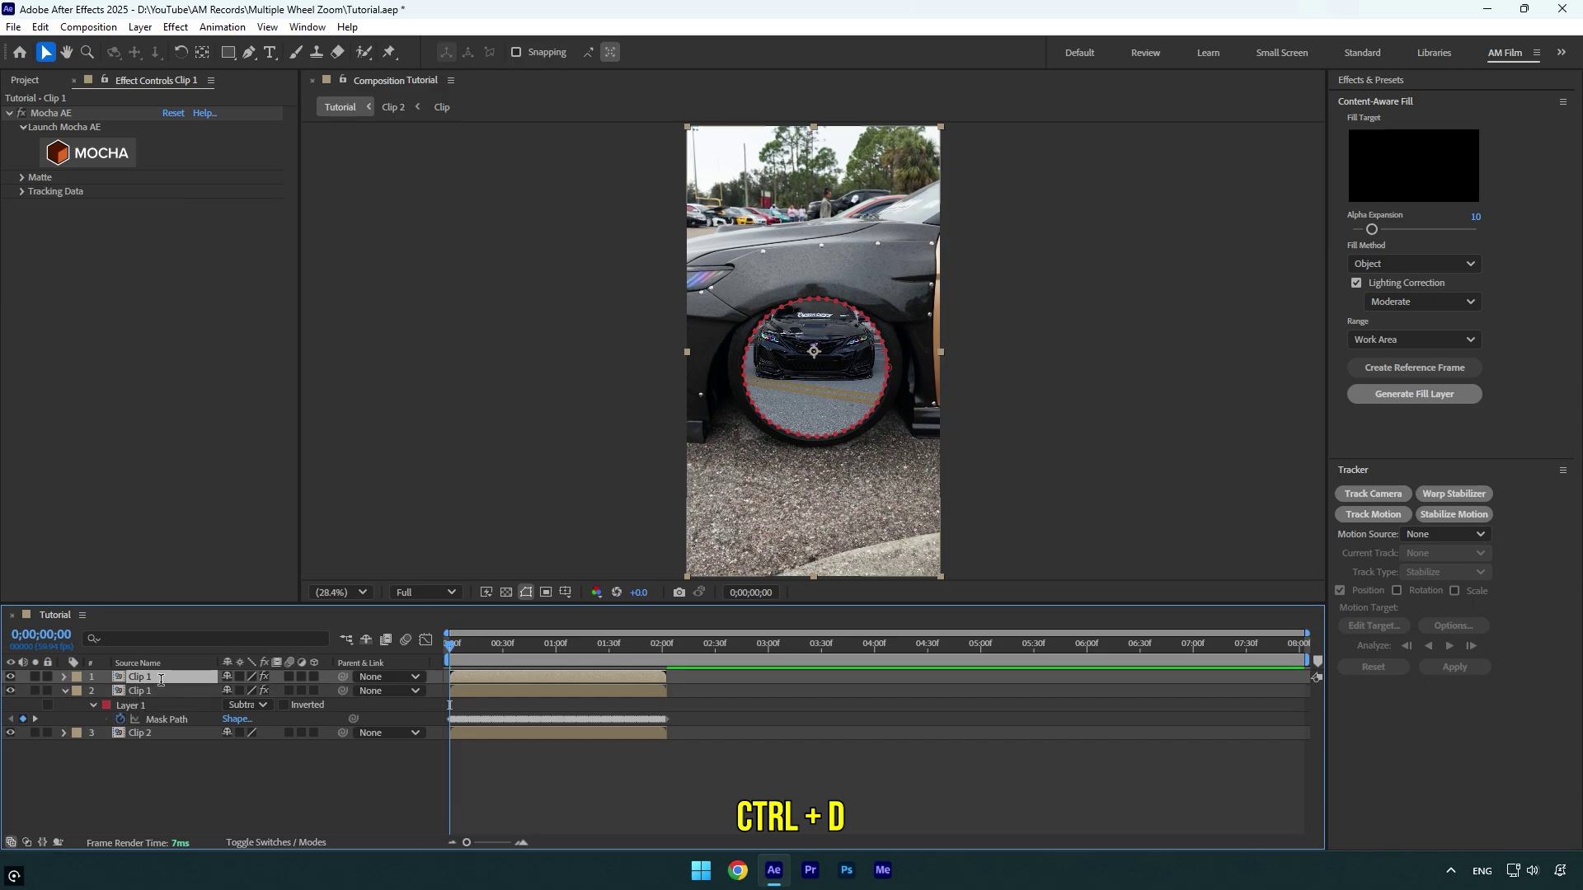
key(Return)
text(Wheel onl)
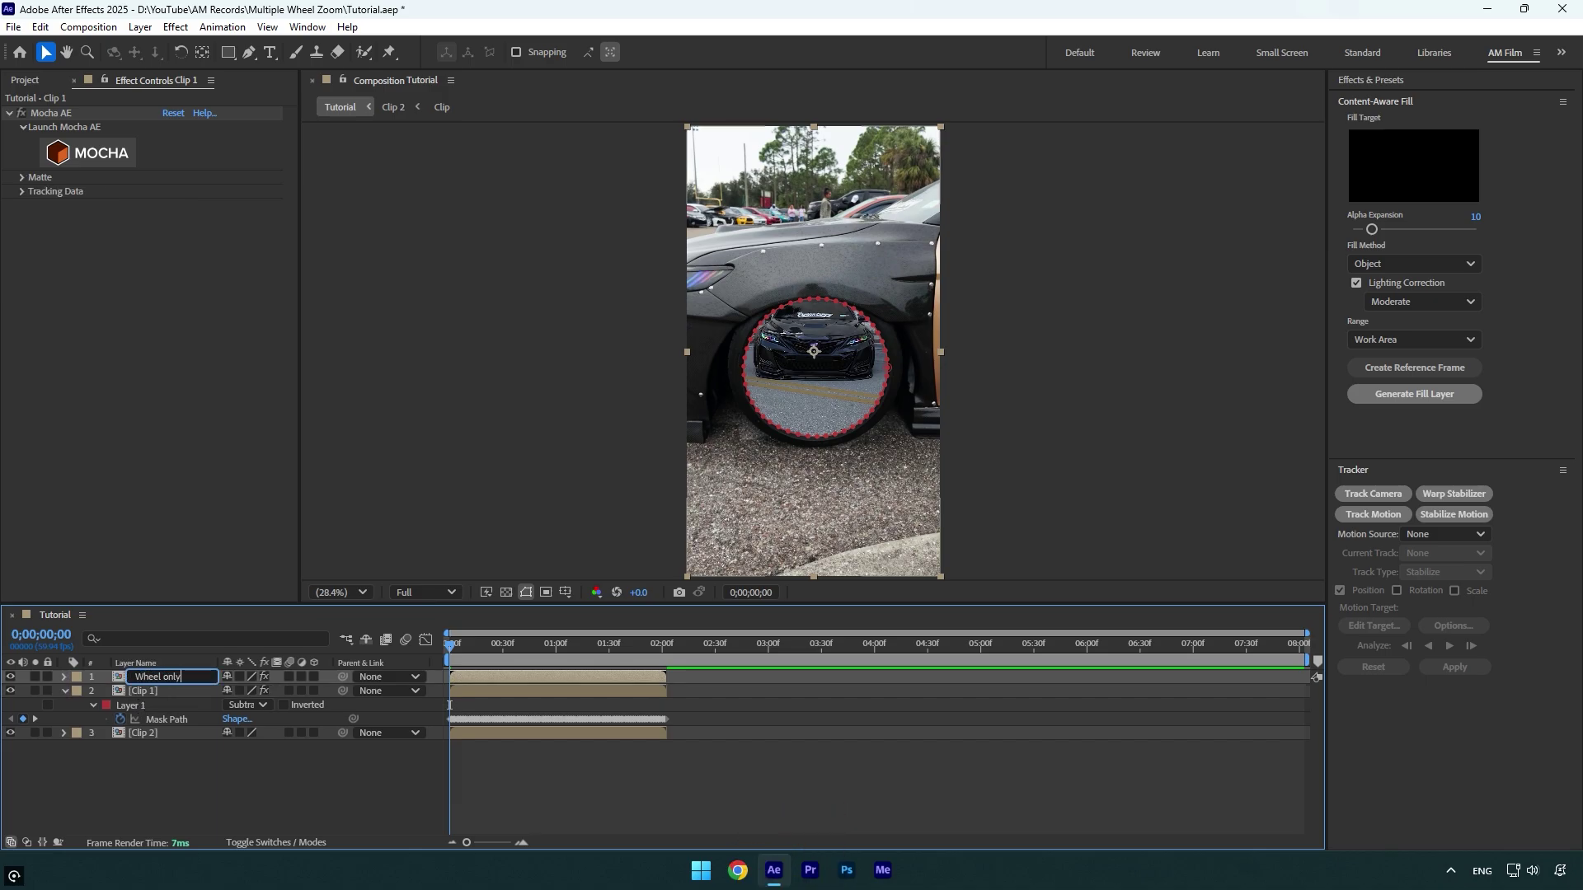
text(y)
key(Return)
key(m)
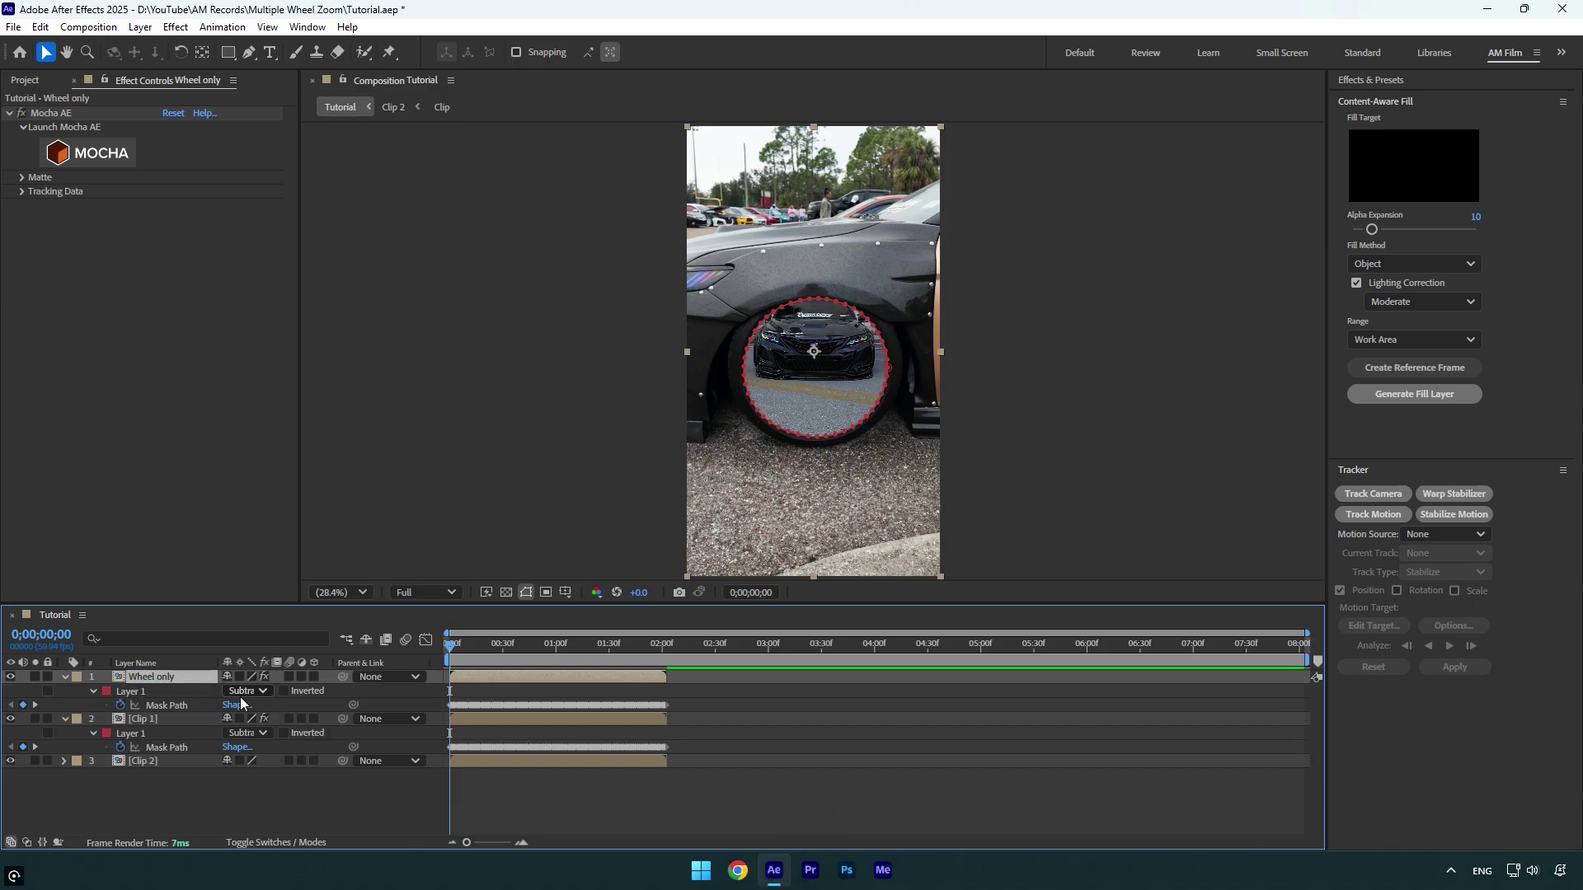
click(245, 691)
click(261, 728)
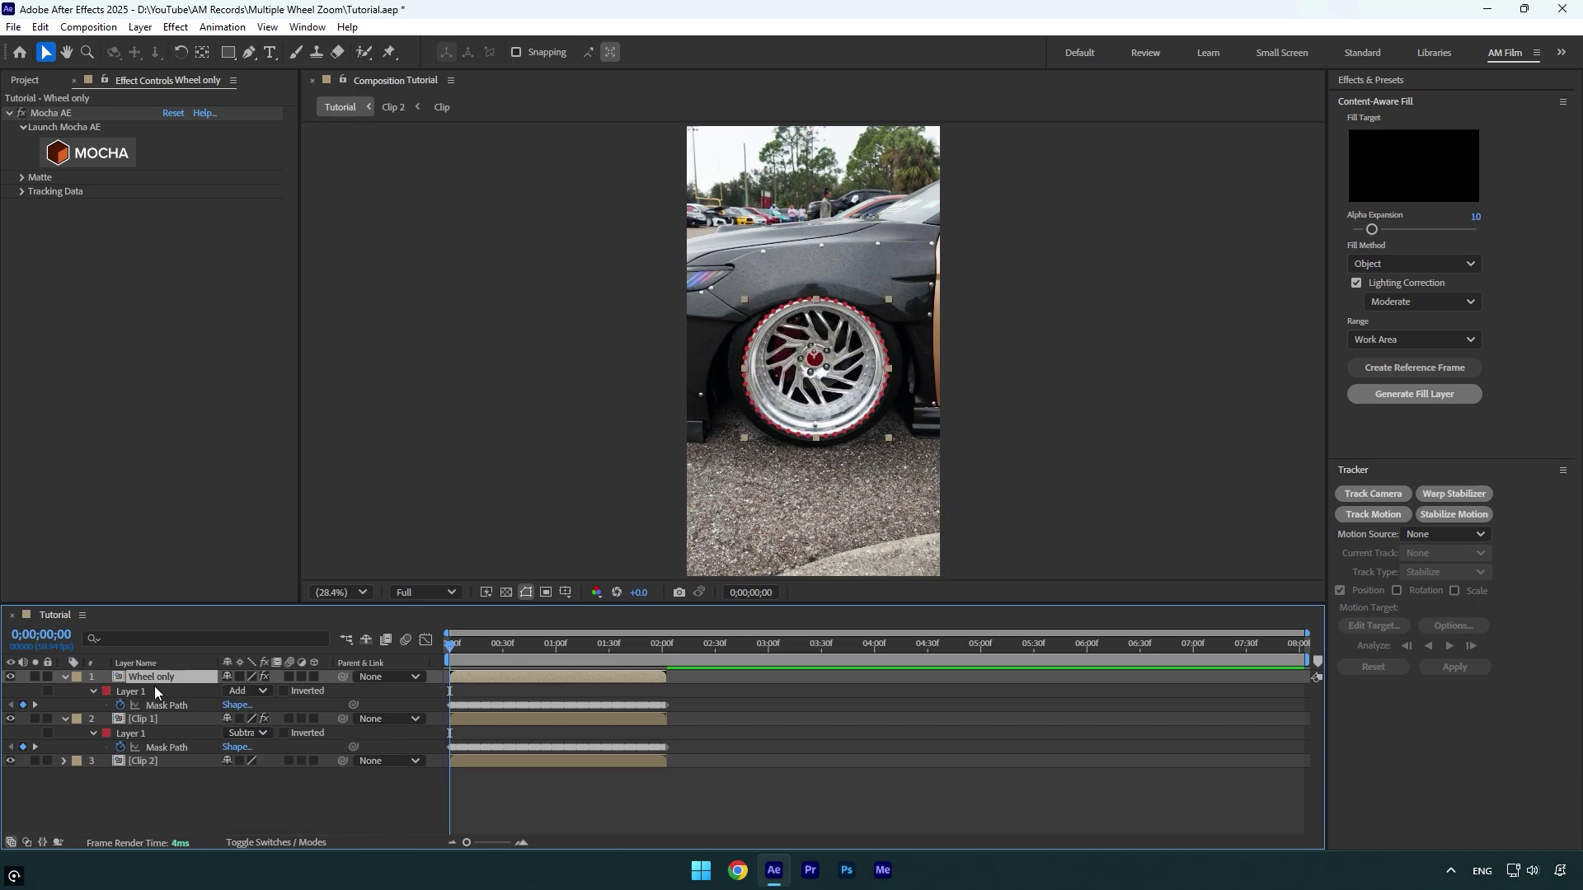
- Hide Wheel only and duplicate Clip 1, scaling the copy to 86%
key(m)
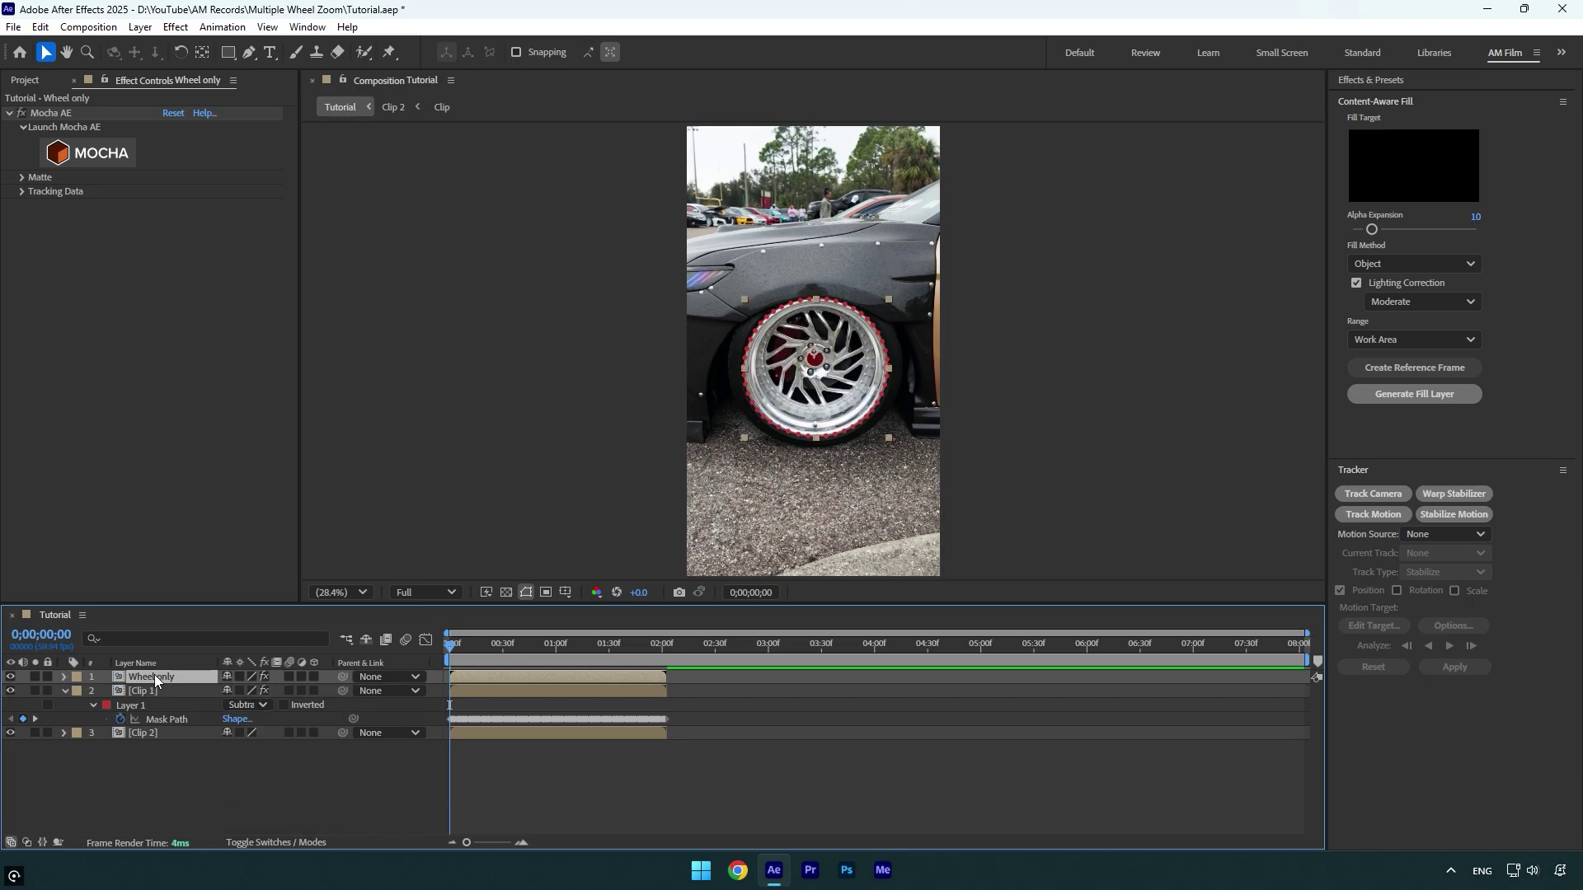
click(11, 676)
click(64, 692)
click(152, 693)
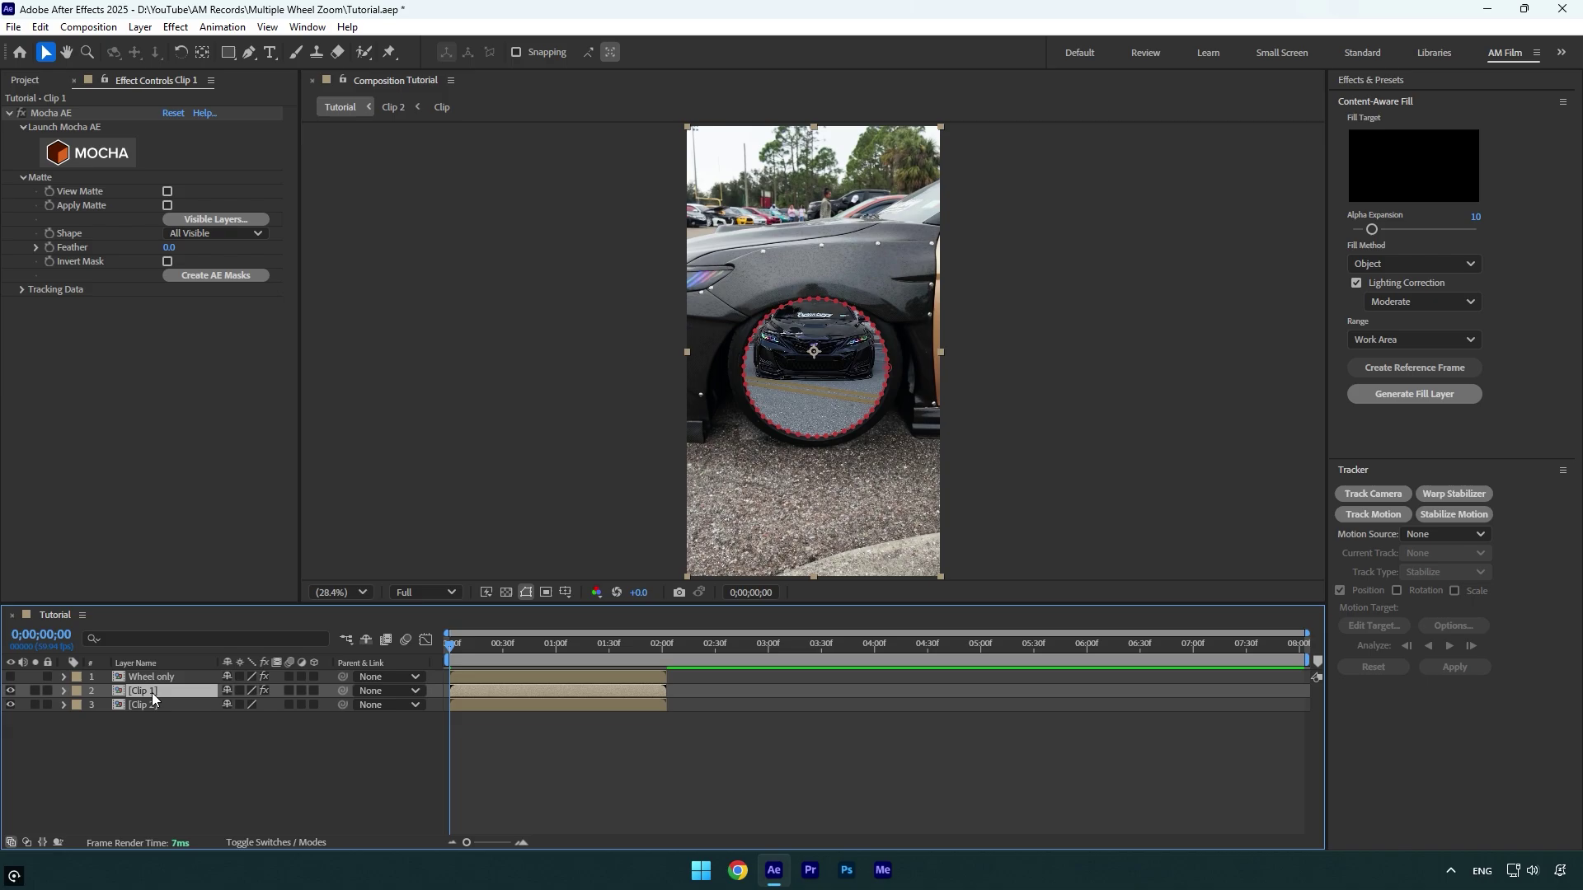
key(ctrl+d)
click(150, 705)
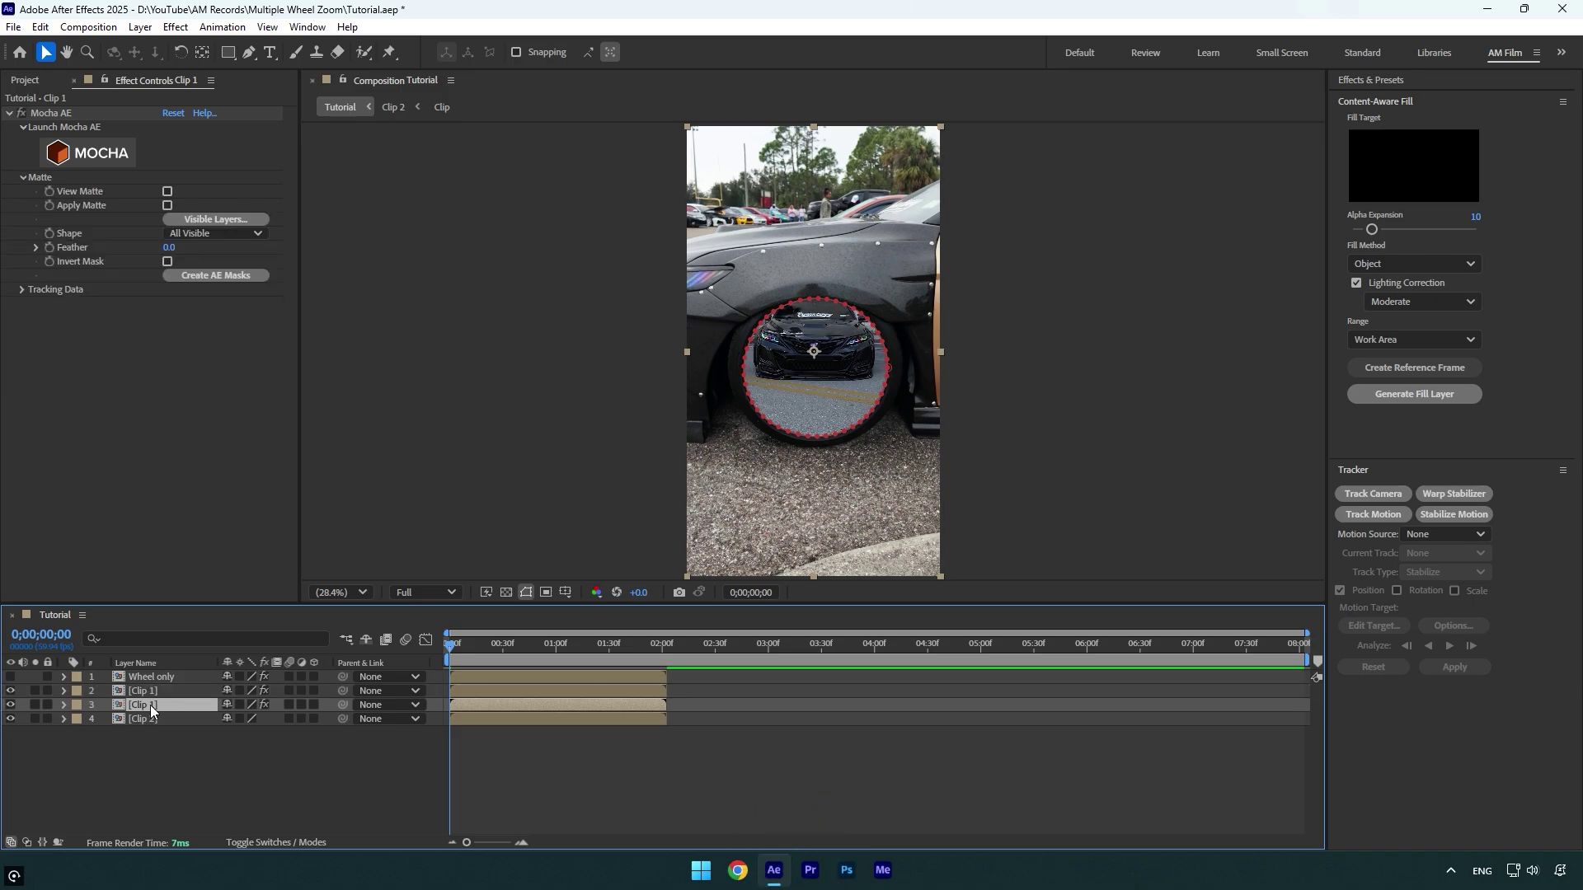
key(s)
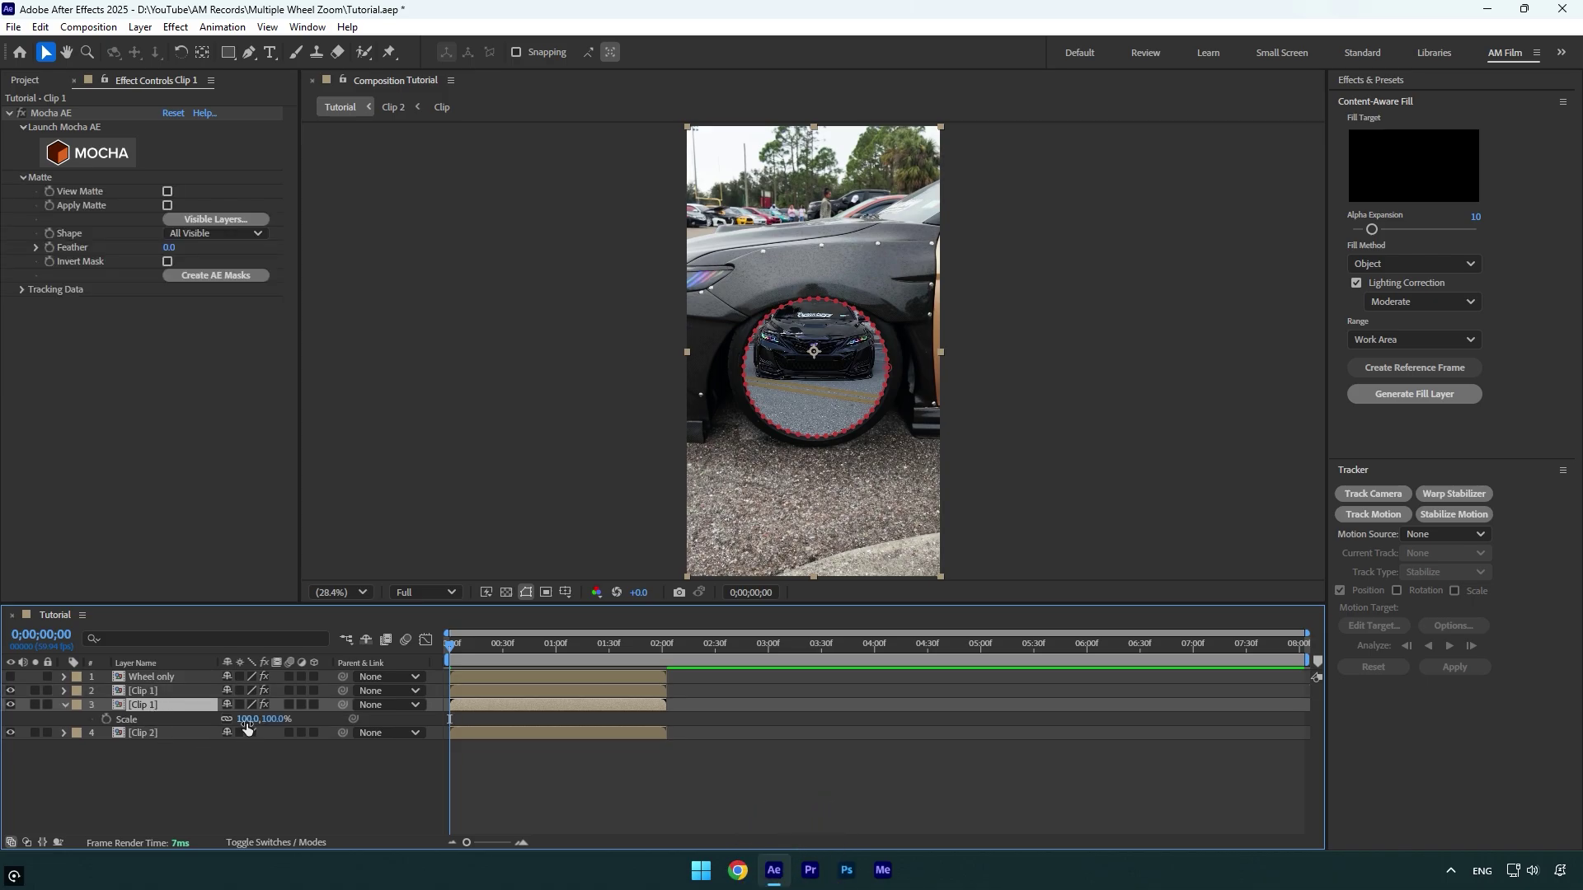
drag(246, 724, 230, 733)
- Add two more Clip 1 copies scaled to 72% and 60%
key(ctrl+d)
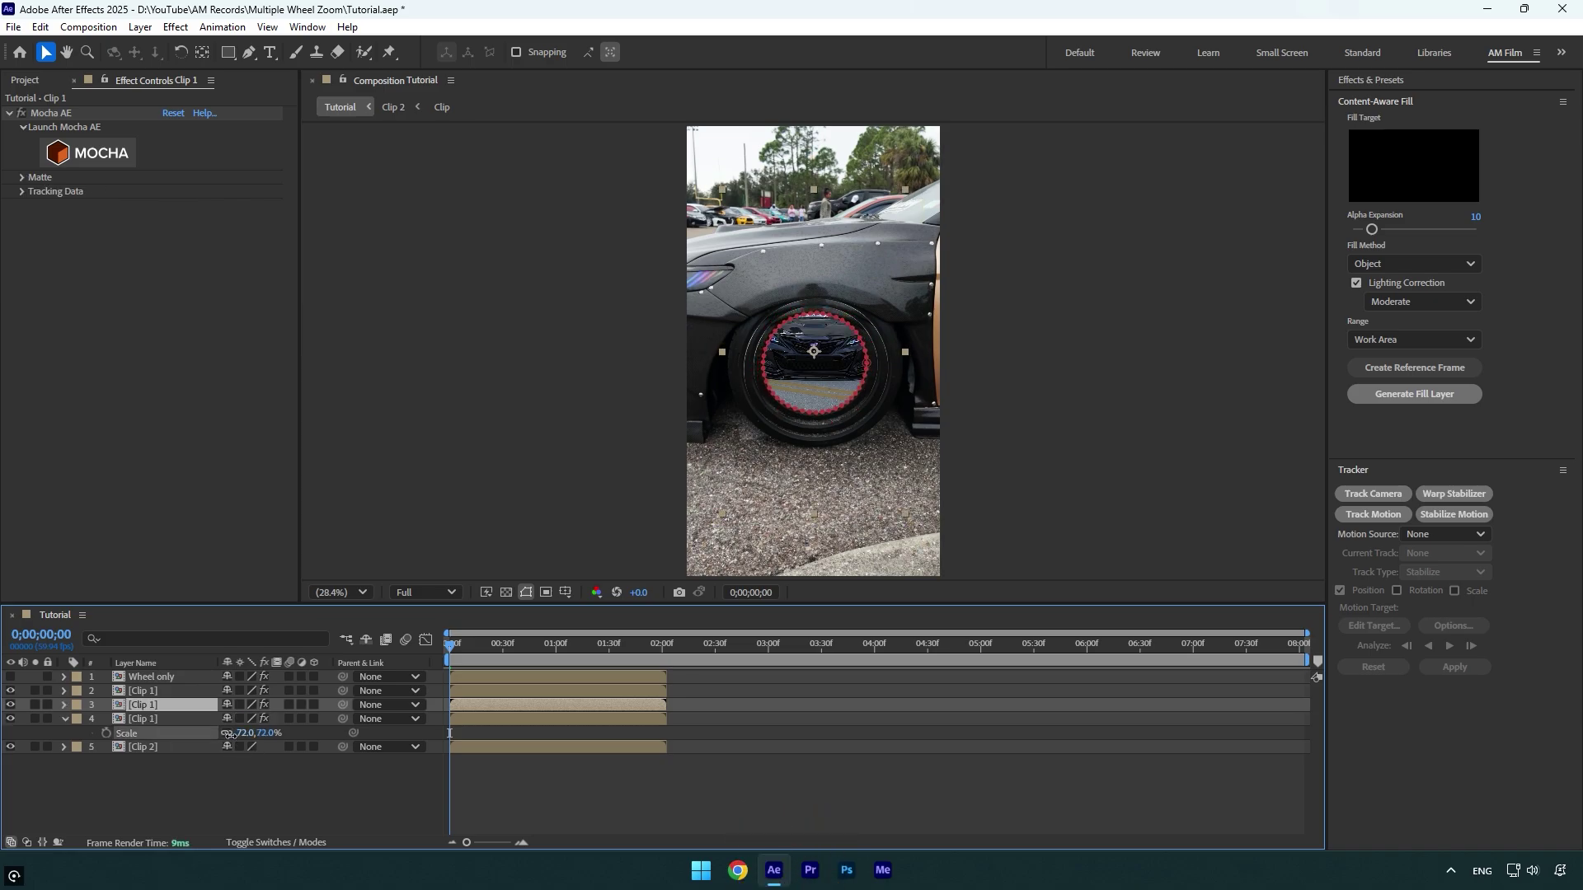
click(230, 733)
key(ctrl+d)
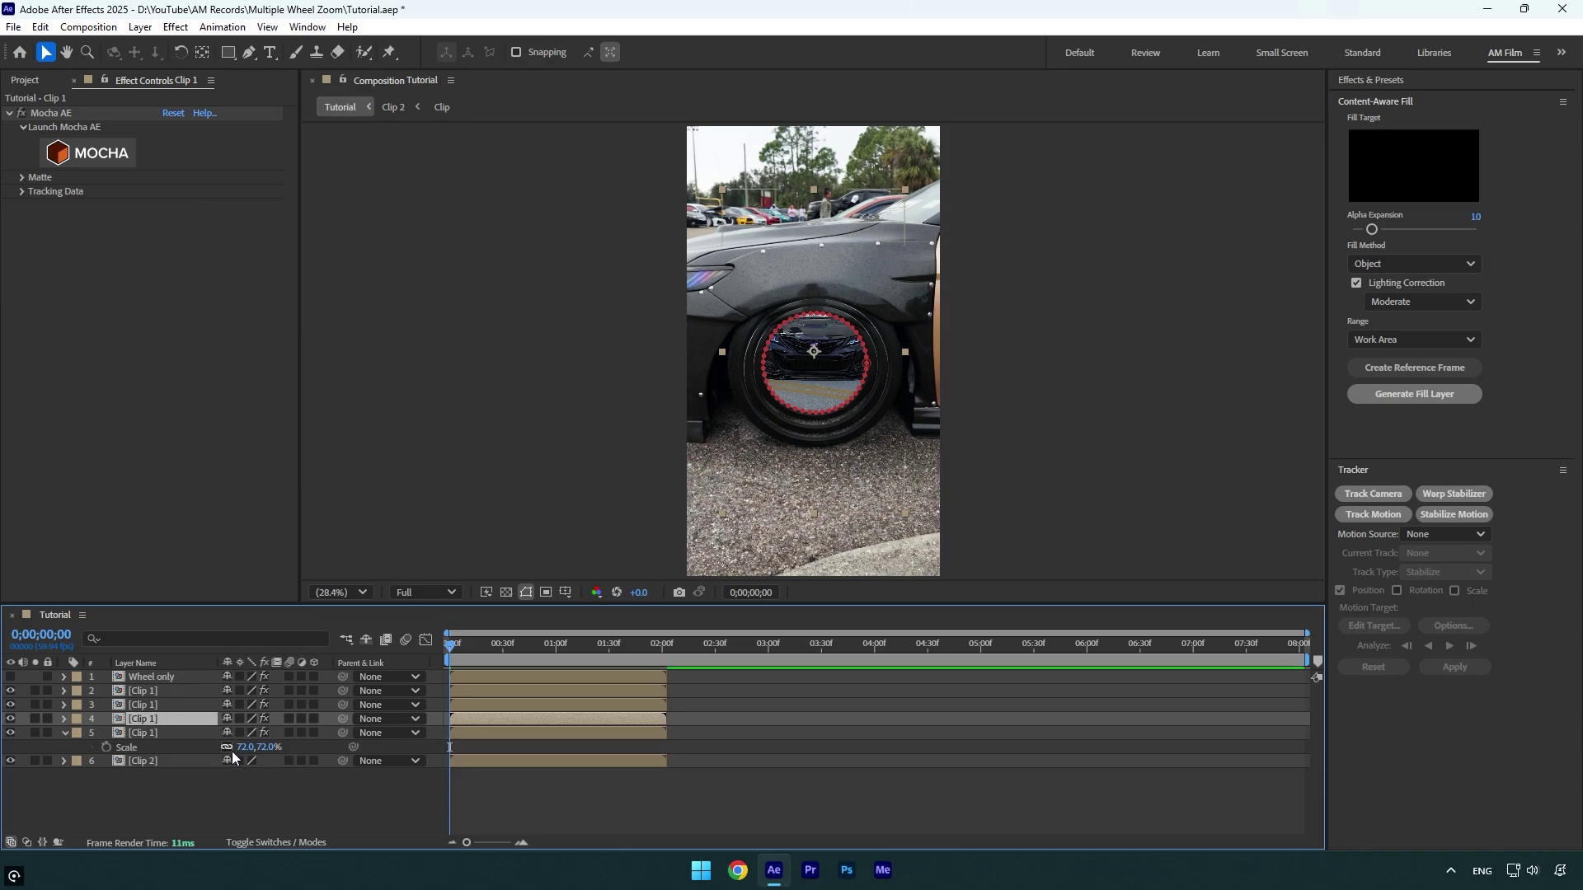
drag(241, 752, 282, 757)
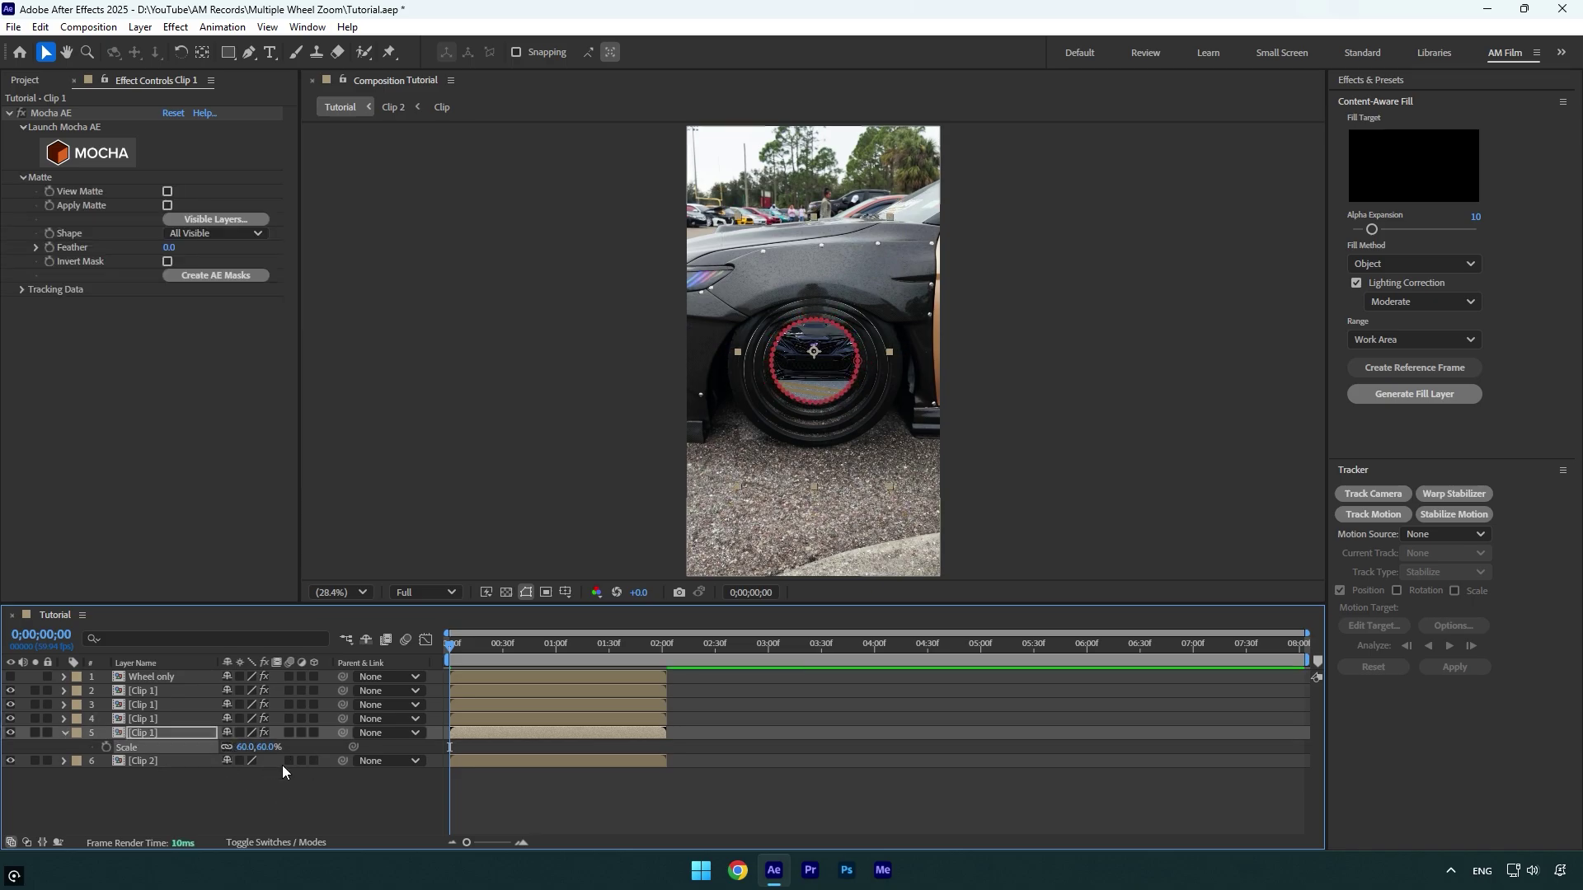
- Add a Two-Node 35mm Camera 1 and drag it to the top of the layer stack
right_click(162, 806)
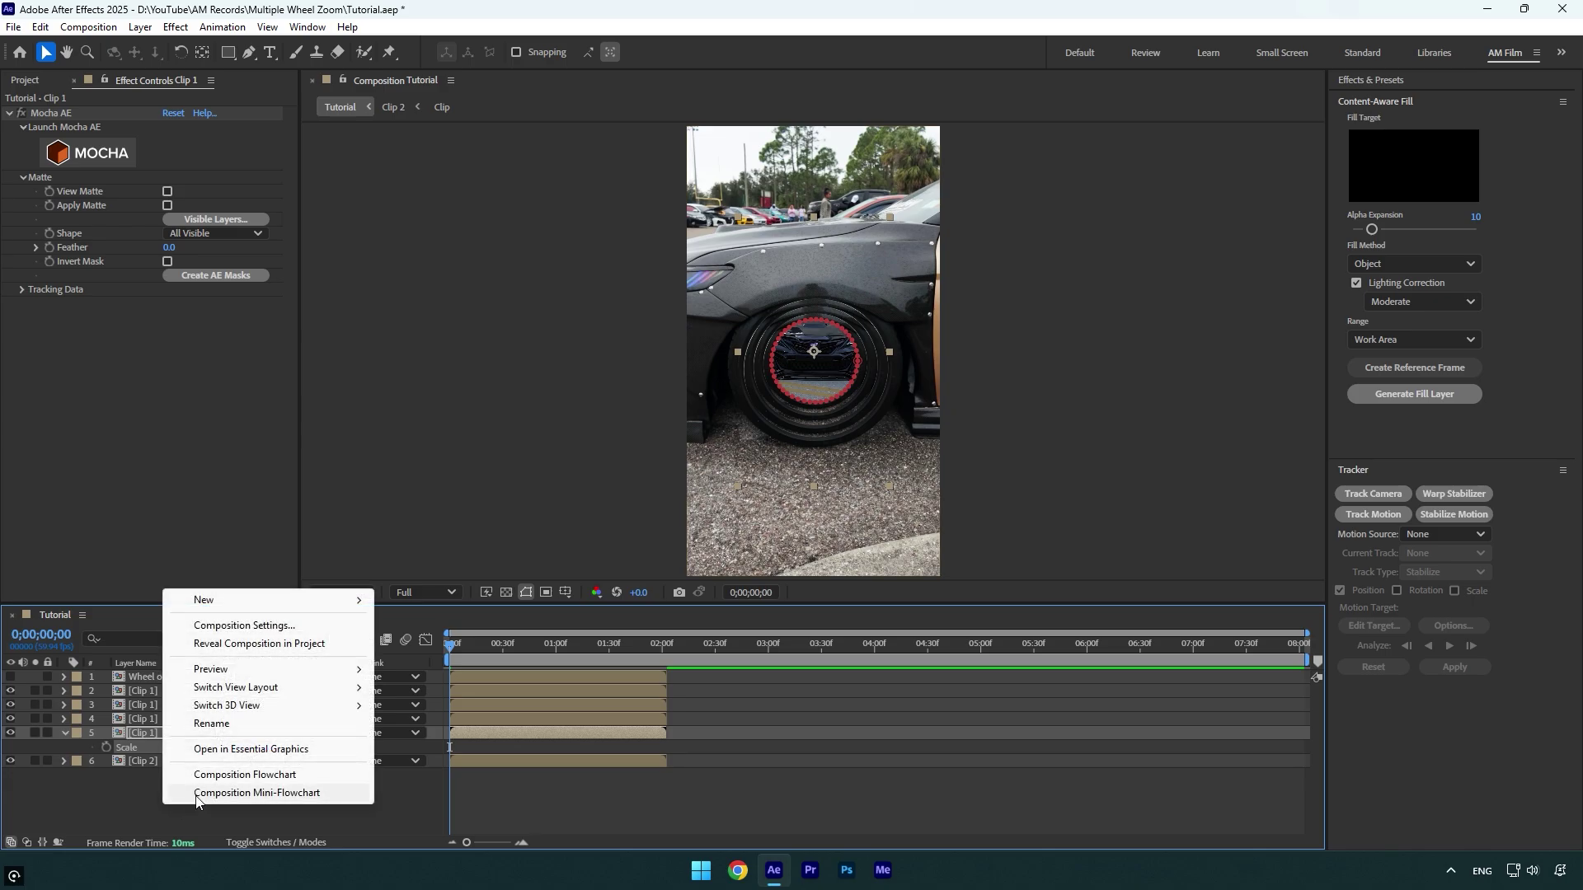
mouse_move(213, 601)
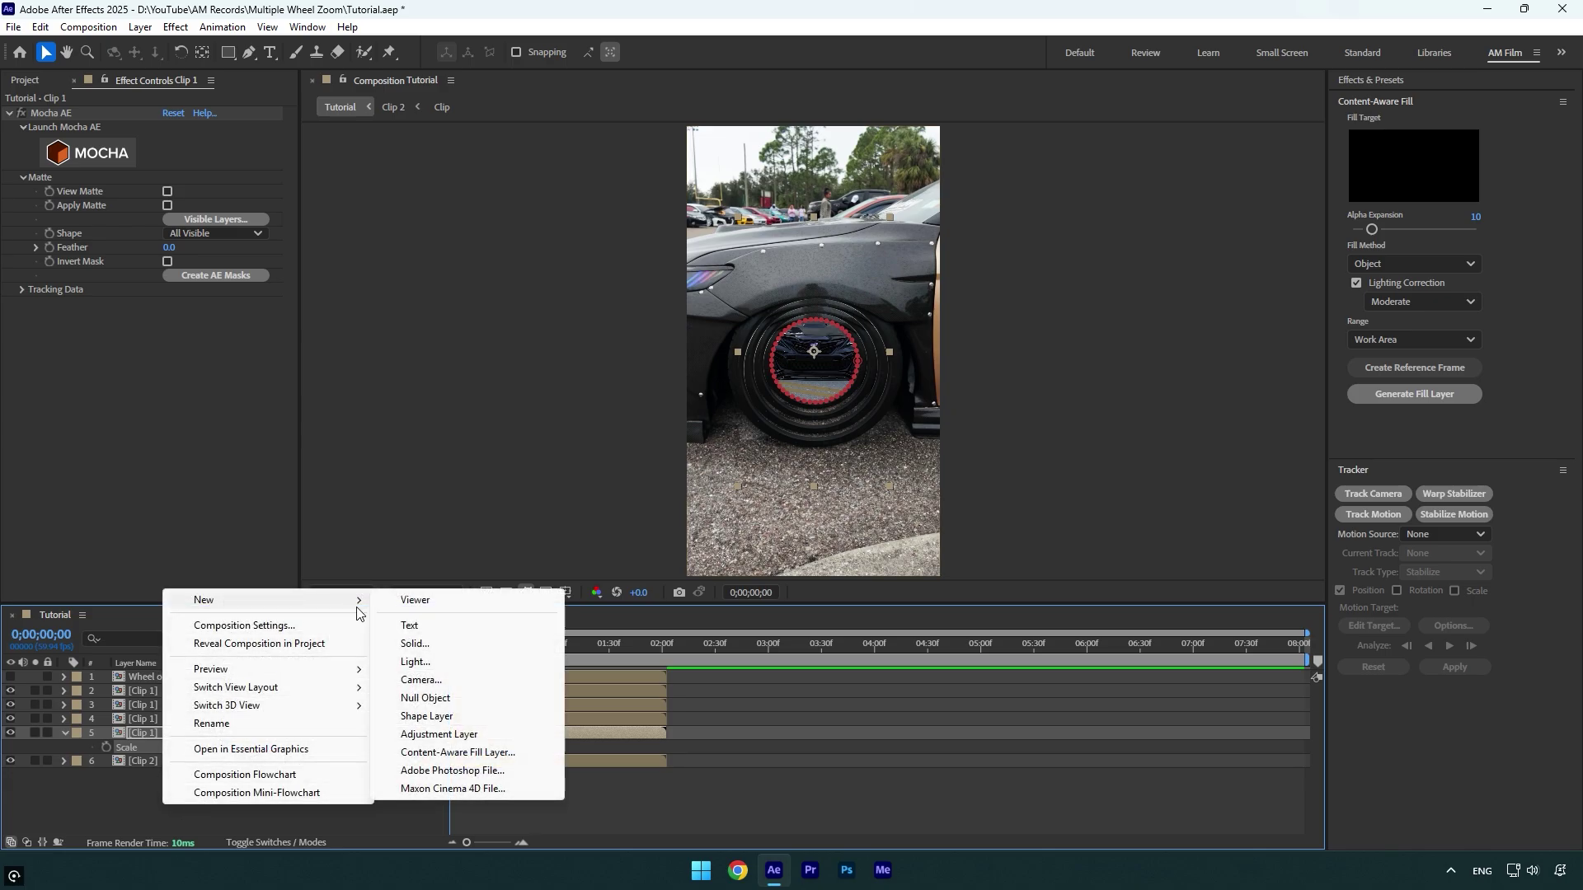
click(415, 680)
click(680, 282)
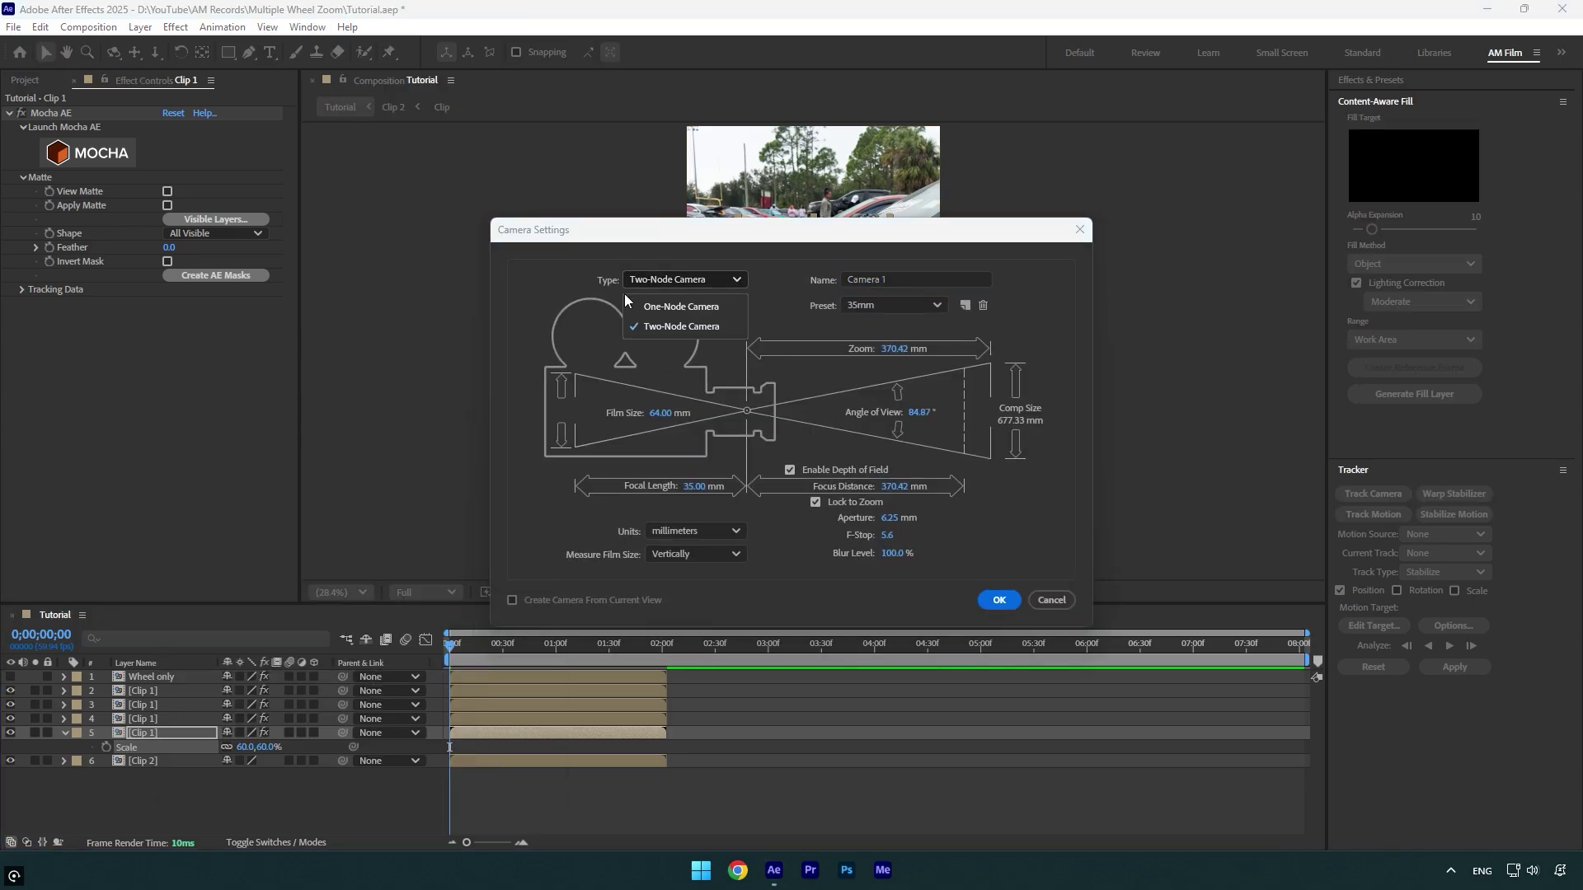
click(681, 327)
click(998, 601)
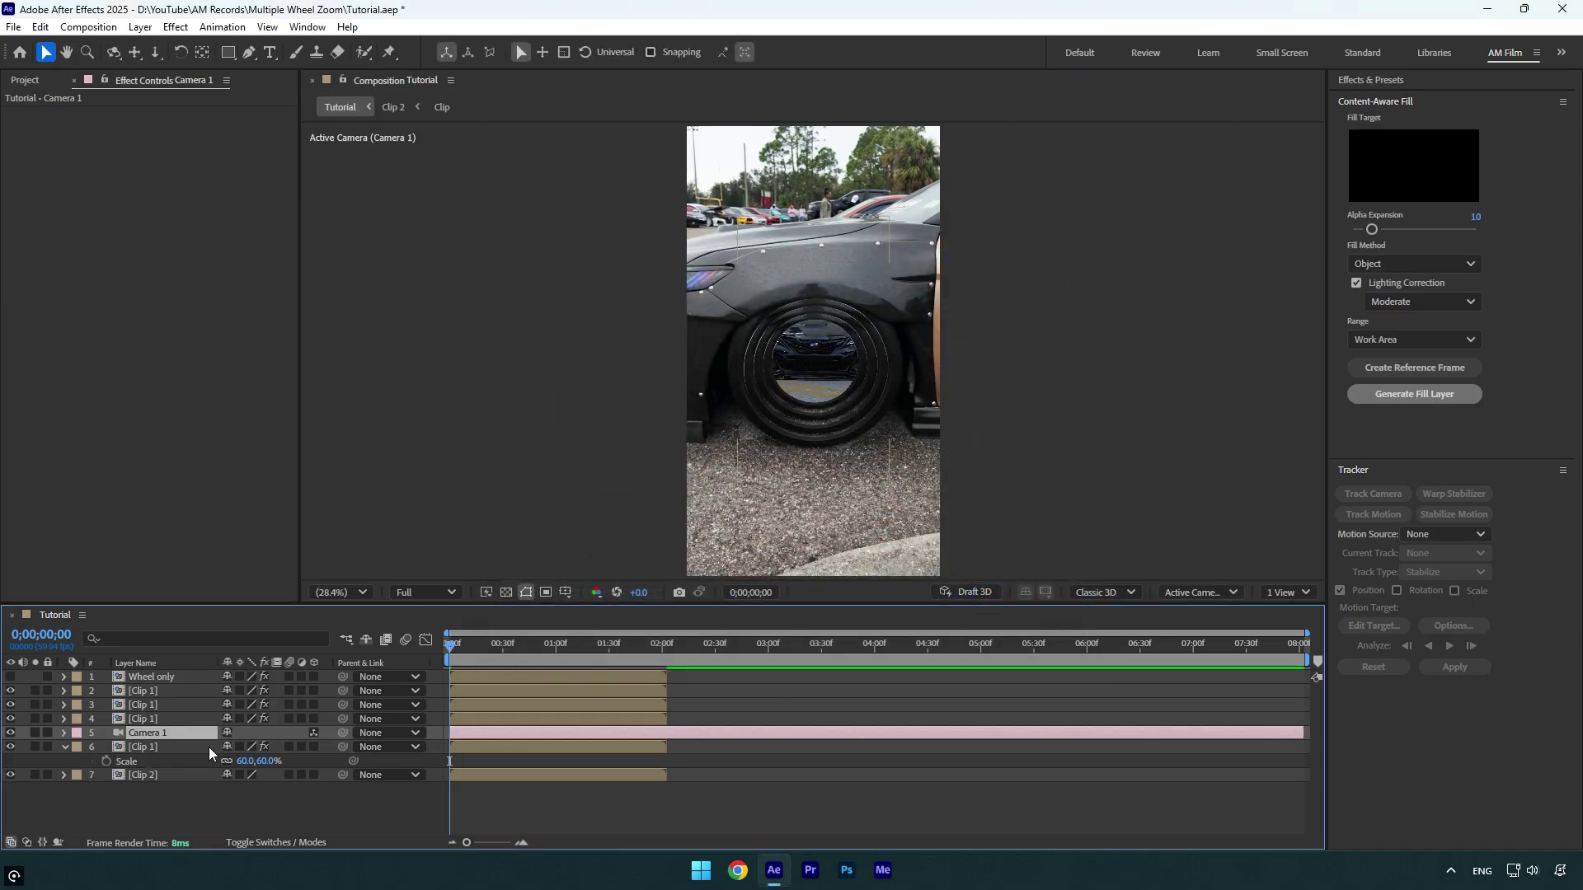
drag(168, 730, 162, 673)
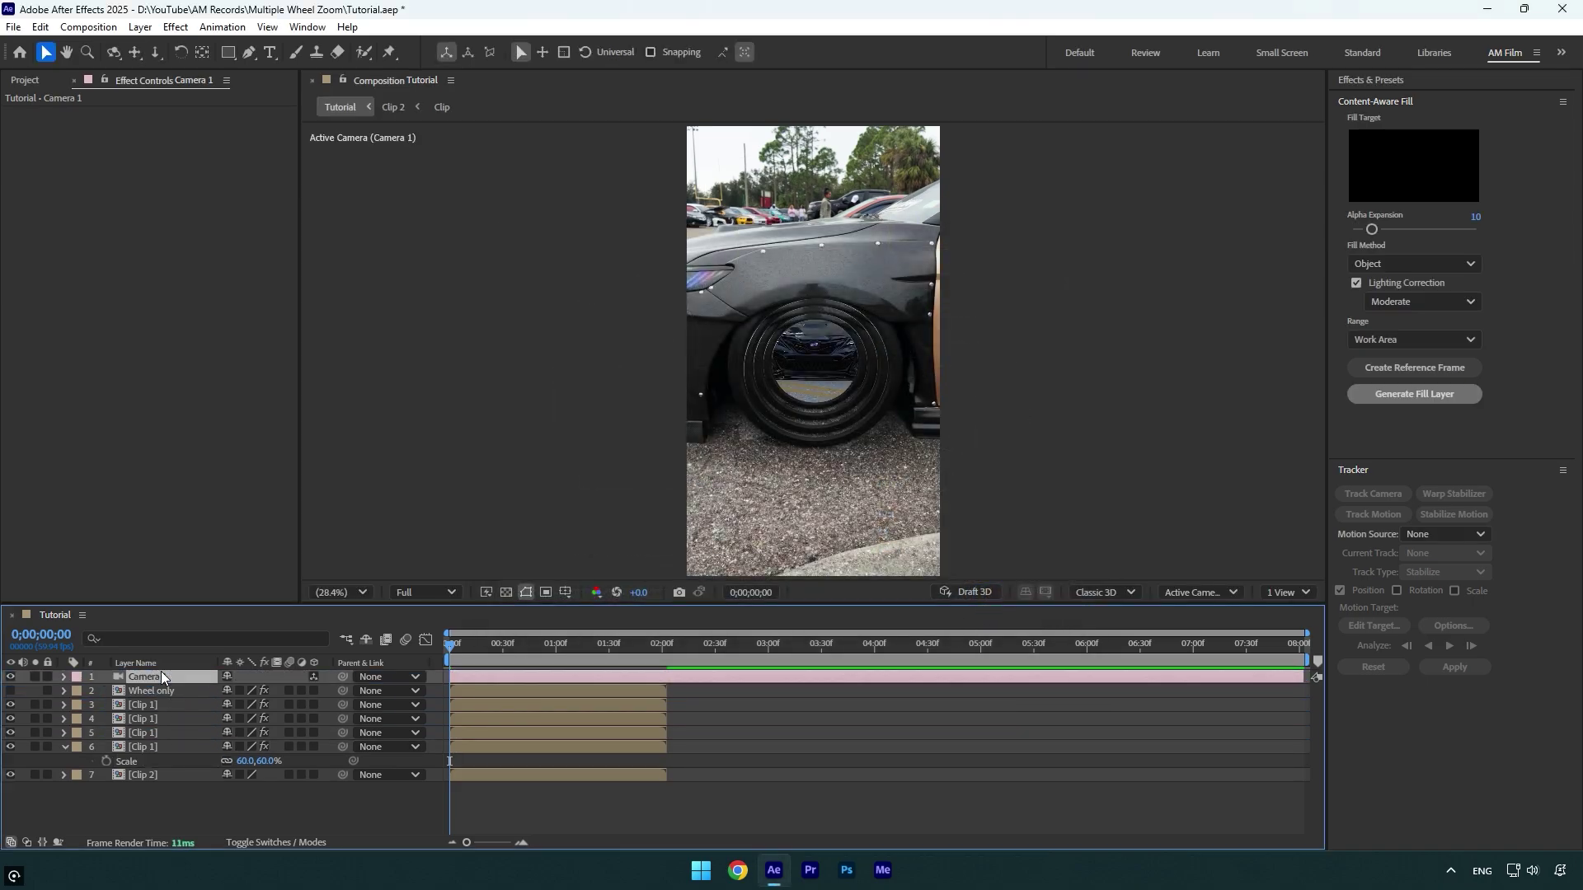
click(149, 692)
- Make Wheel only and the Clip 1 copies 3D; keyframe Camera 1's Point of Interest and Position at 1 s
shift+click(139, 747)
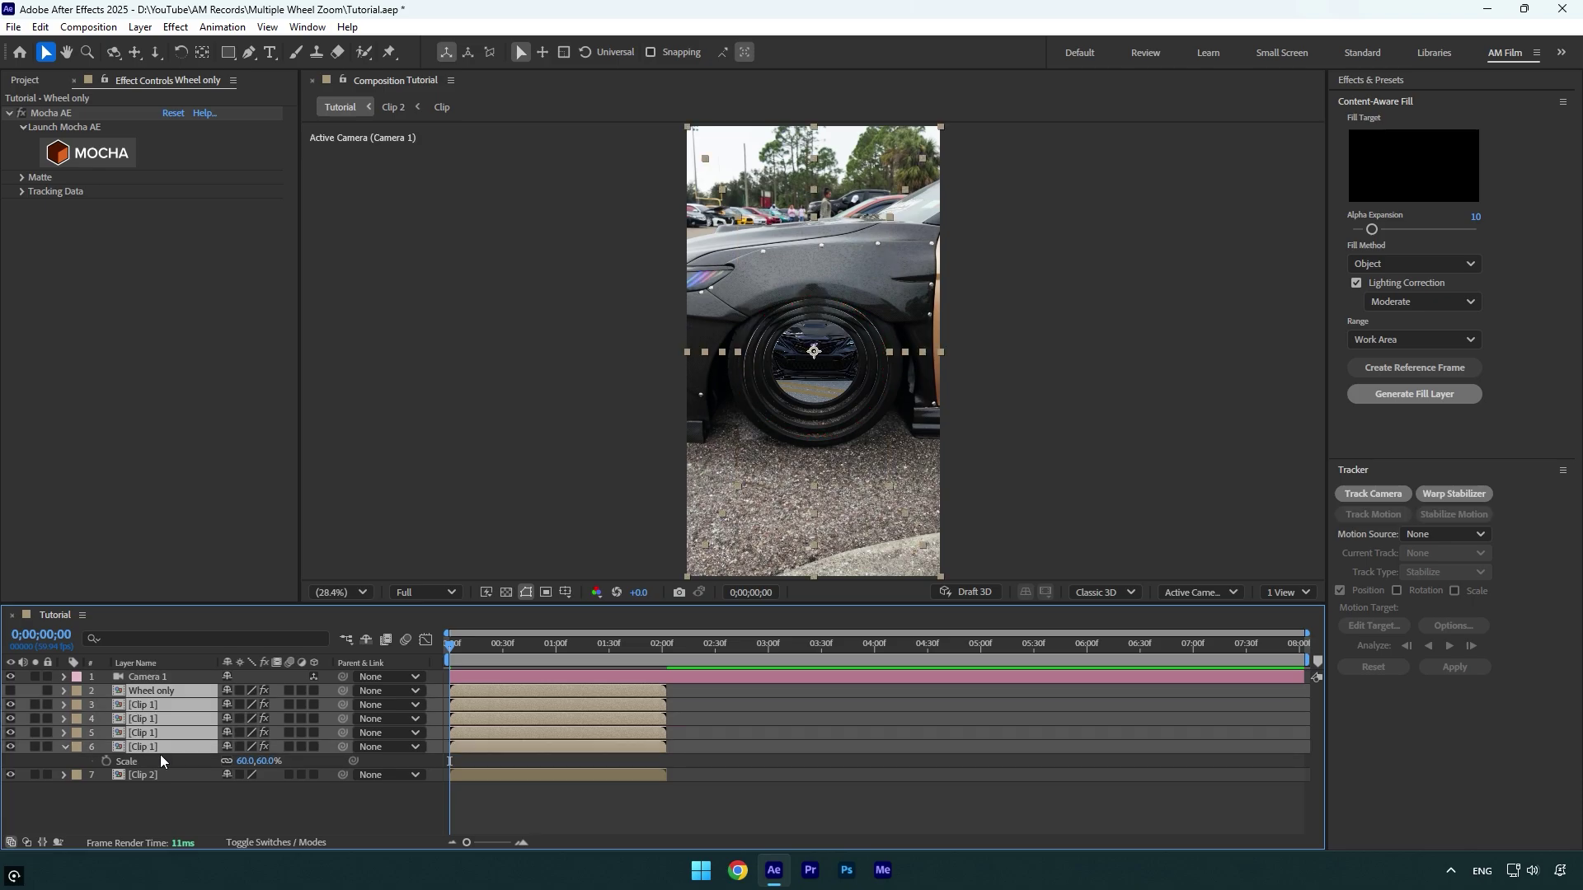
click(310, 694)
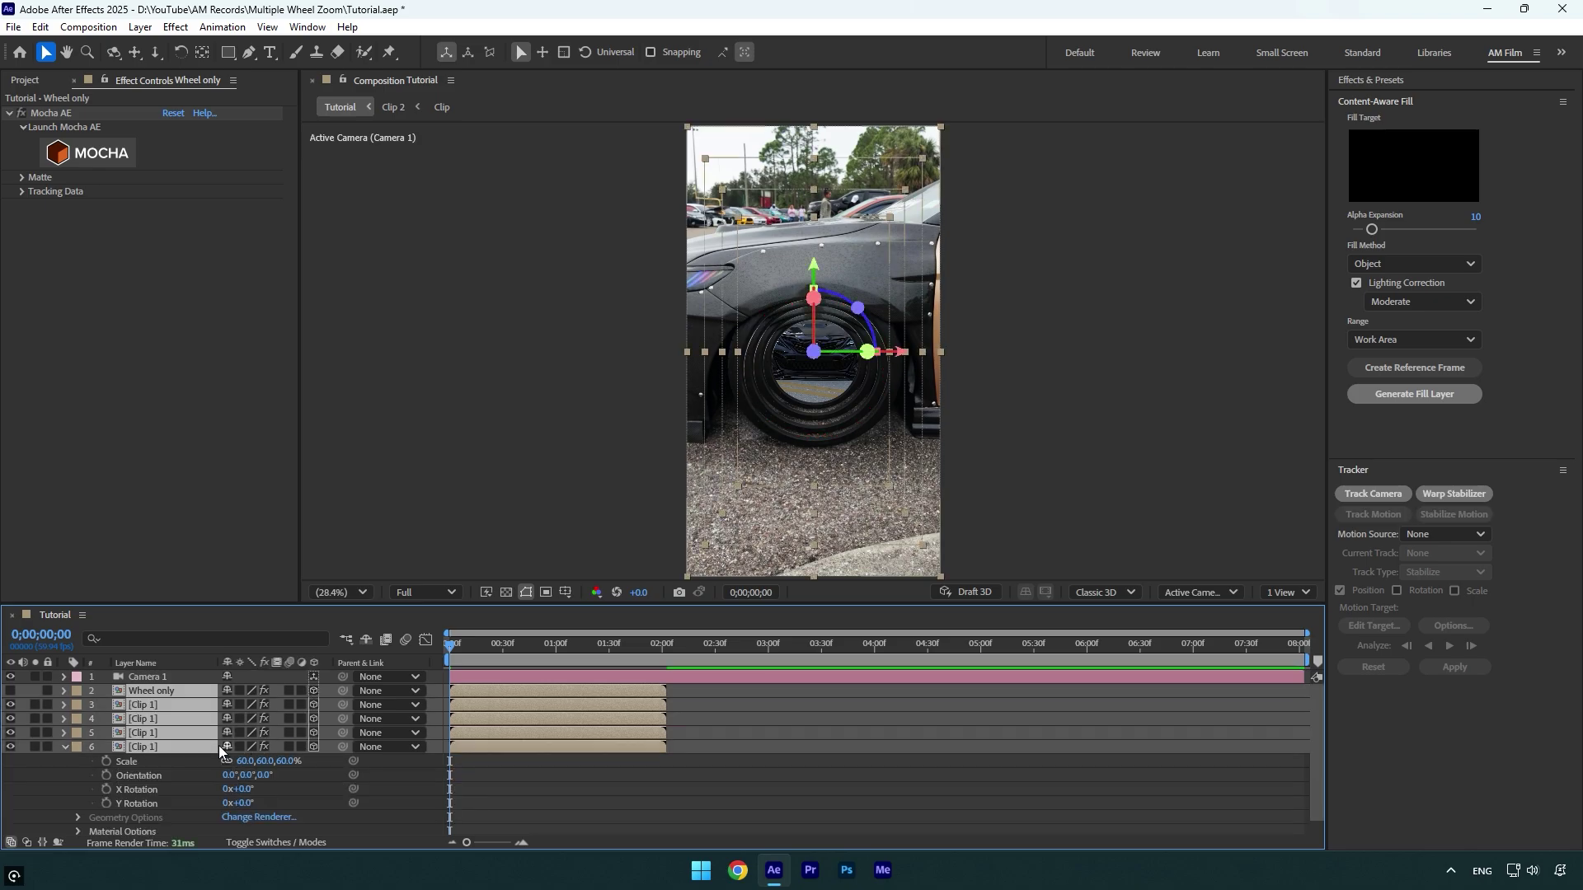
click(157, 676)
key(a)
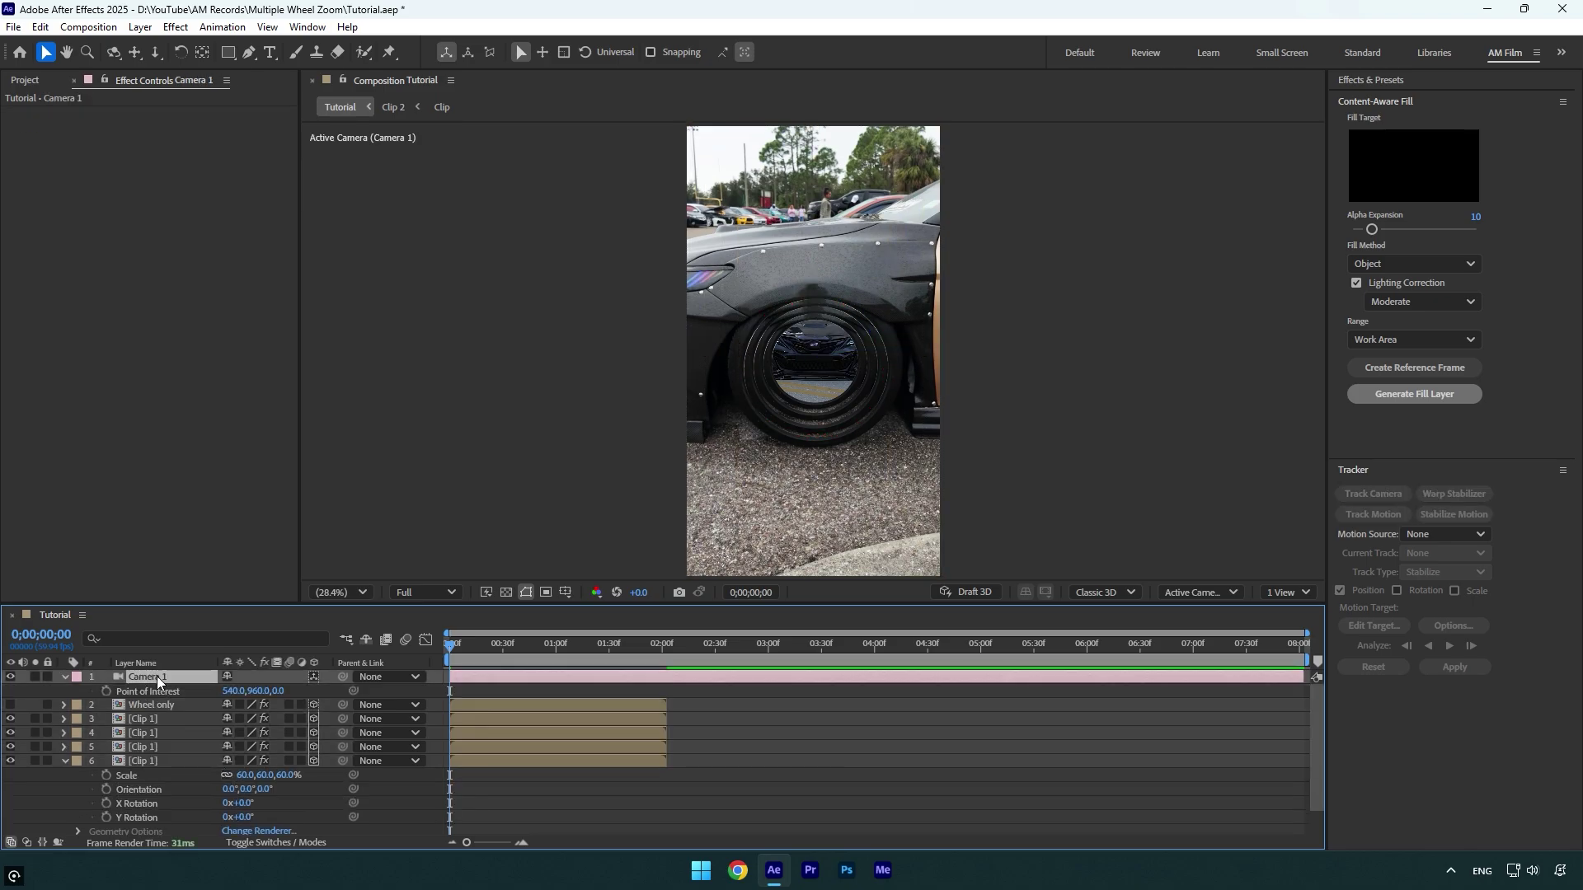
key(shift+p)
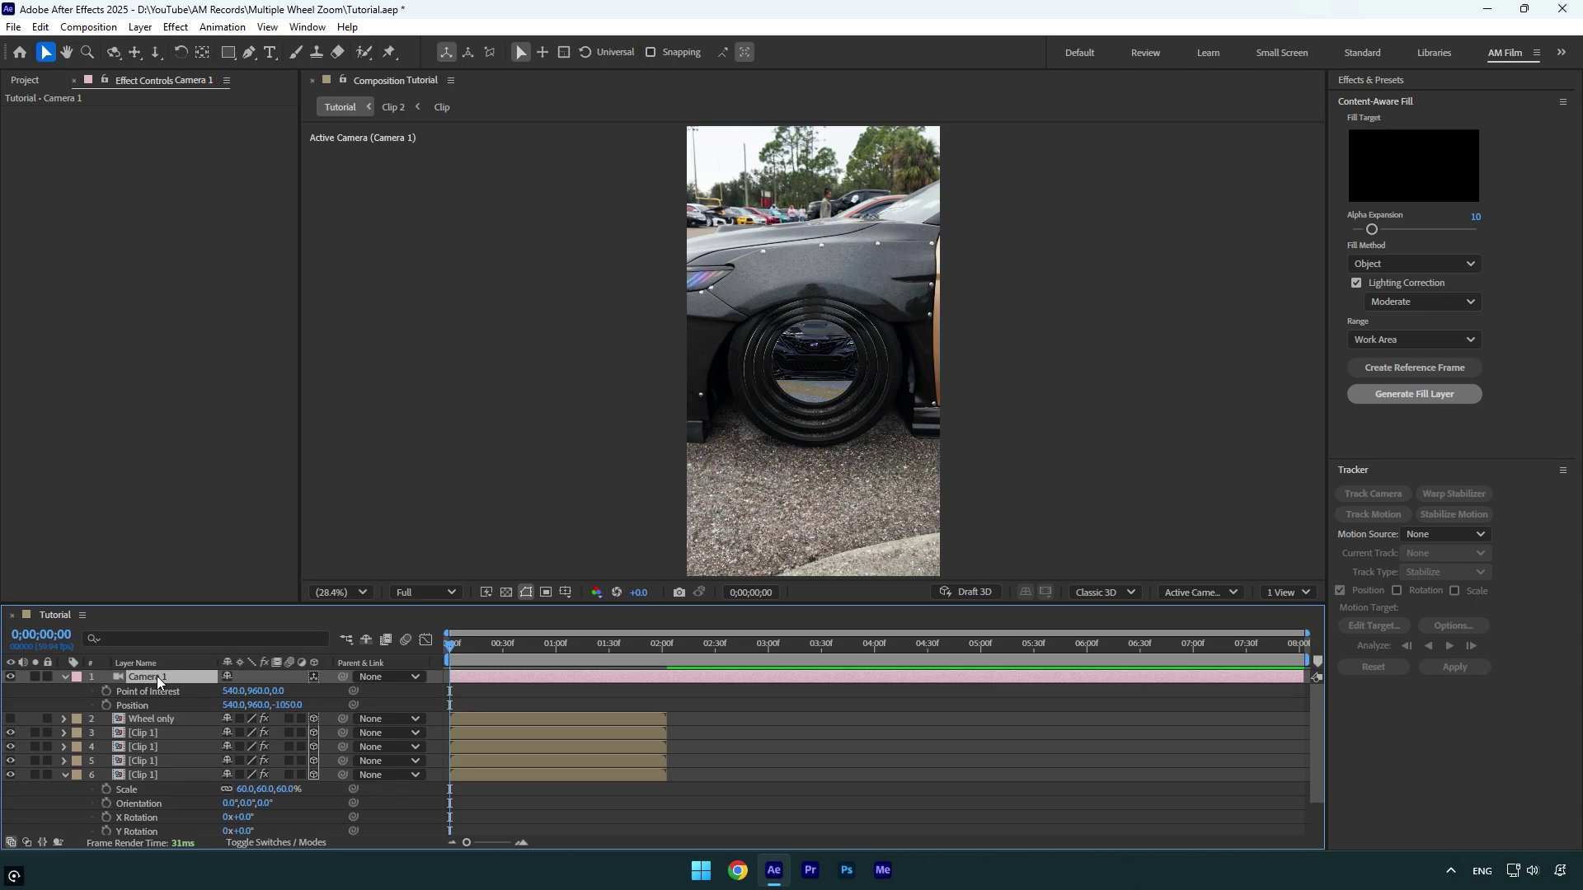
click(107, 691)
click(106, 705)
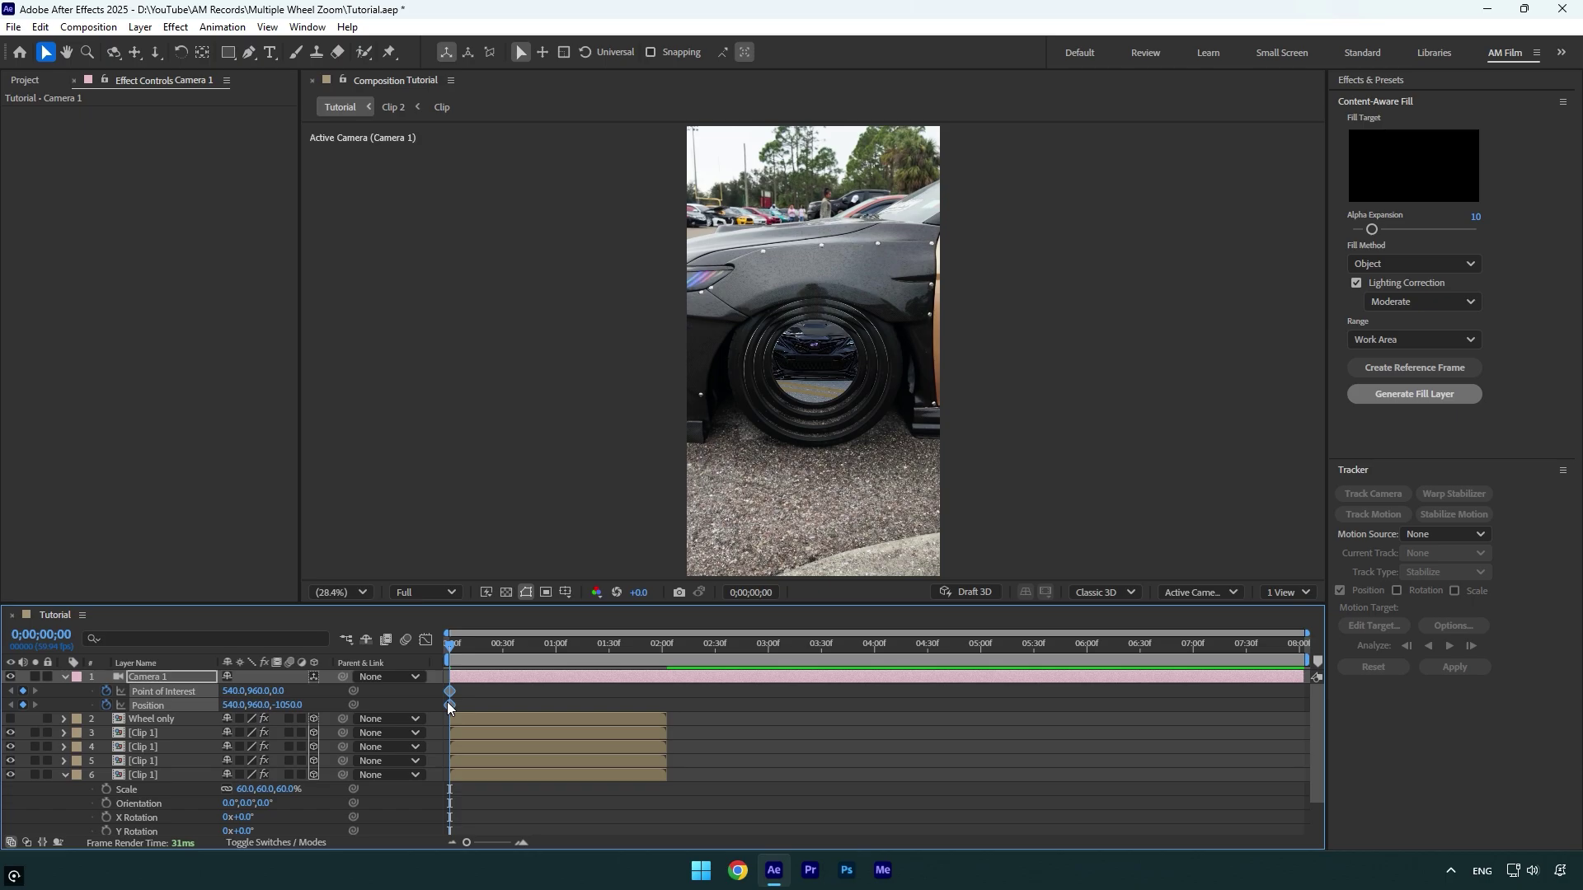
drag(453, 708, 561, 707)
- Dolly Camera 1 close to the wheel at 0 s, then Easy Ease its keyframes
click(155, 54)
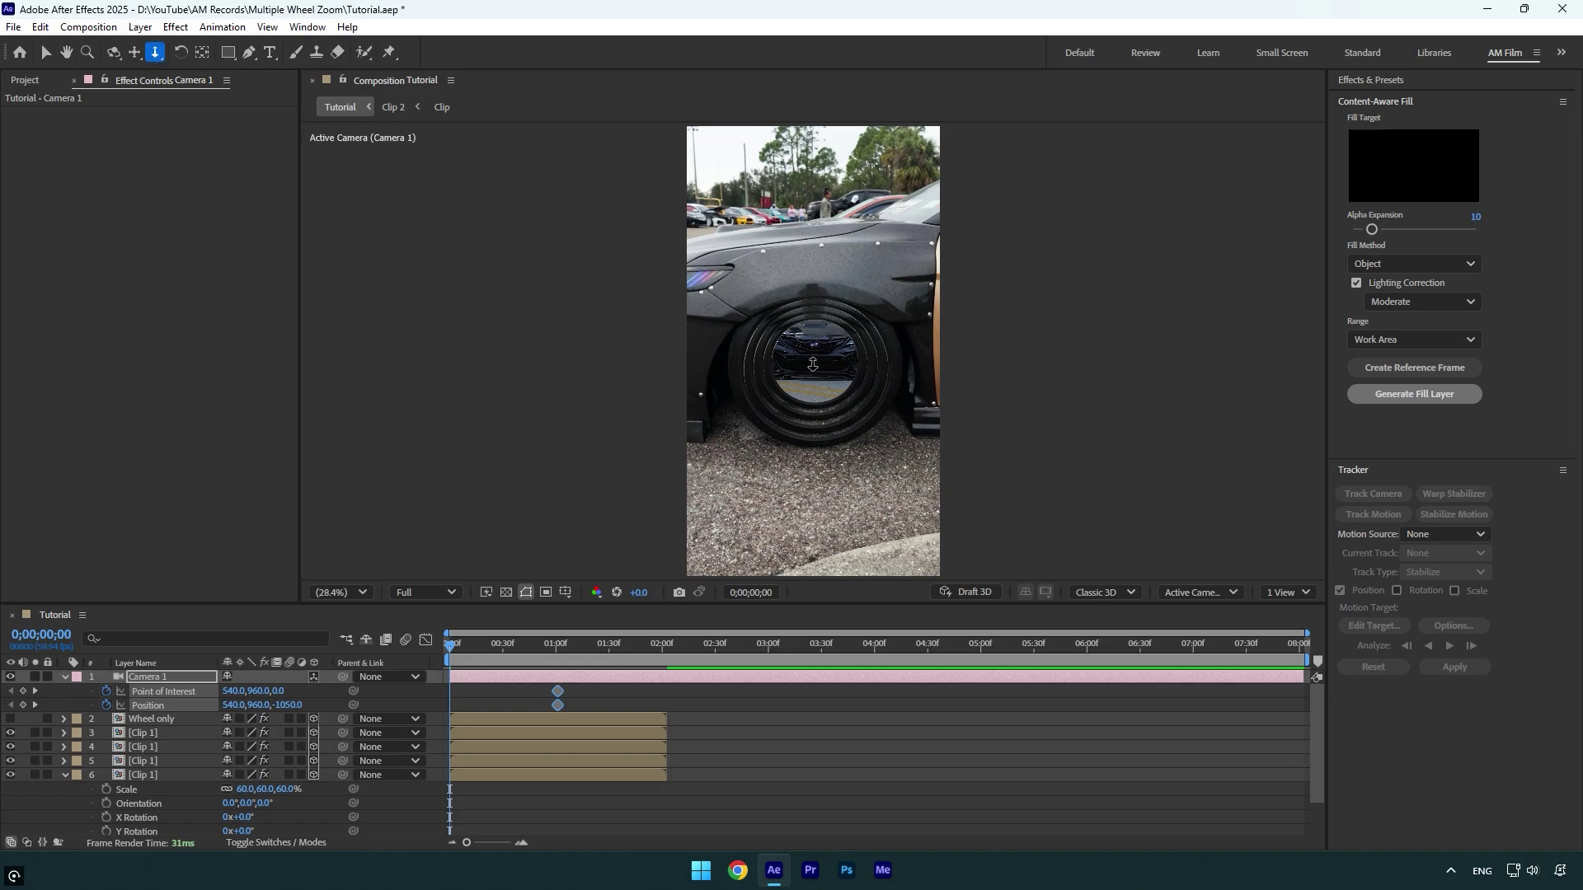
drag(813, 364, 818, 247)
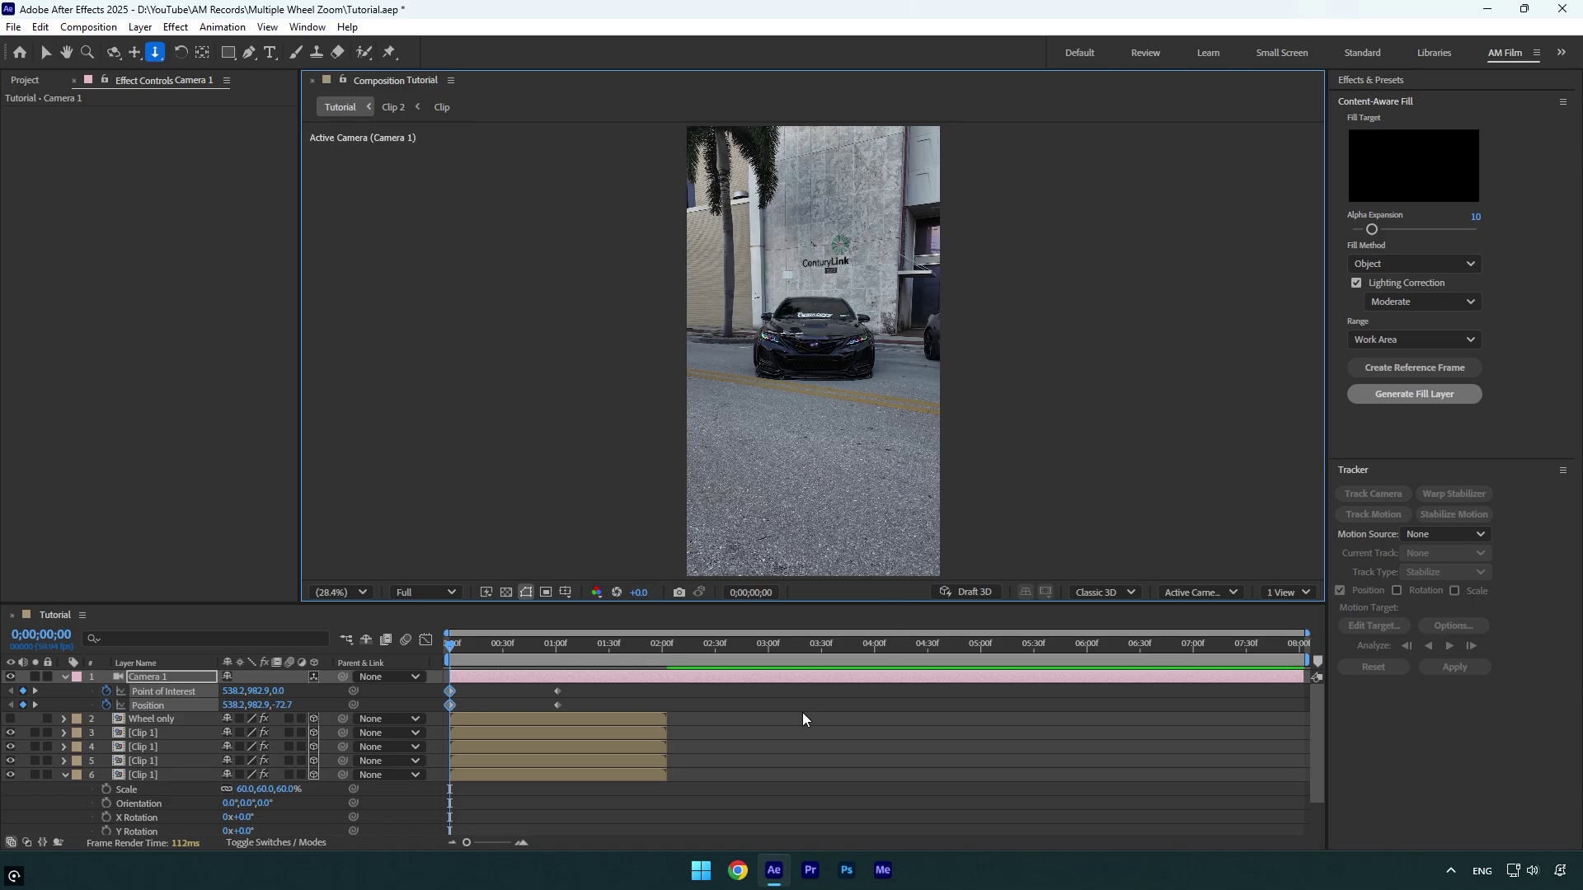
key(space)
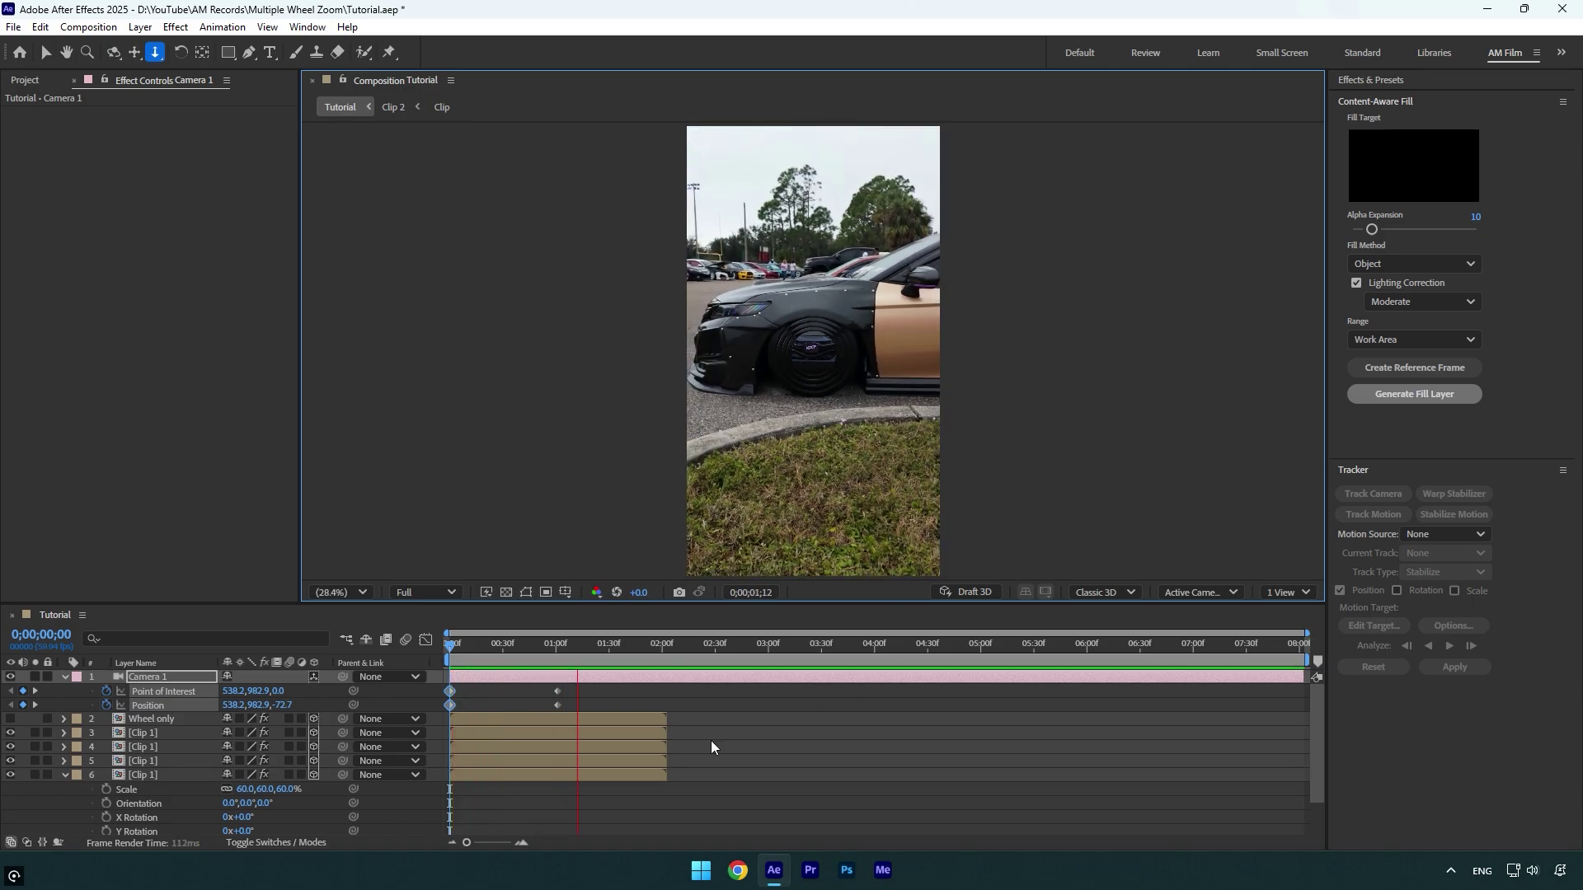
key(space)
key(v)
drag(586, 685, 487, 714)
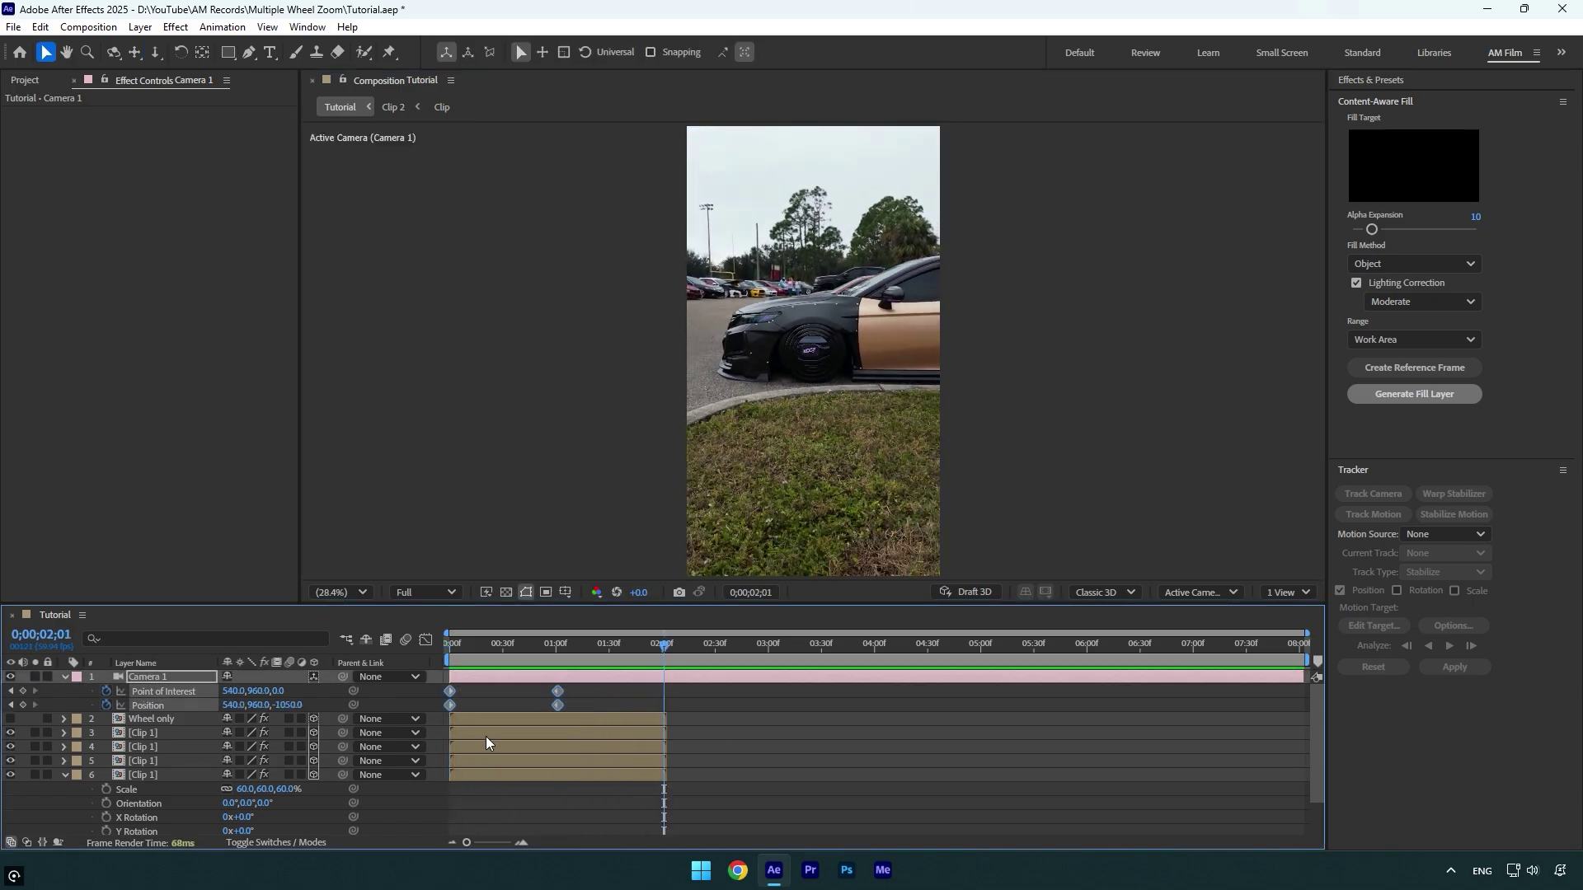
key(F9)
- Show the speed graph, select the 1 s keyframes, and preview the dolly-out from 0;00
click(426, 640)
right_click(613, 735)
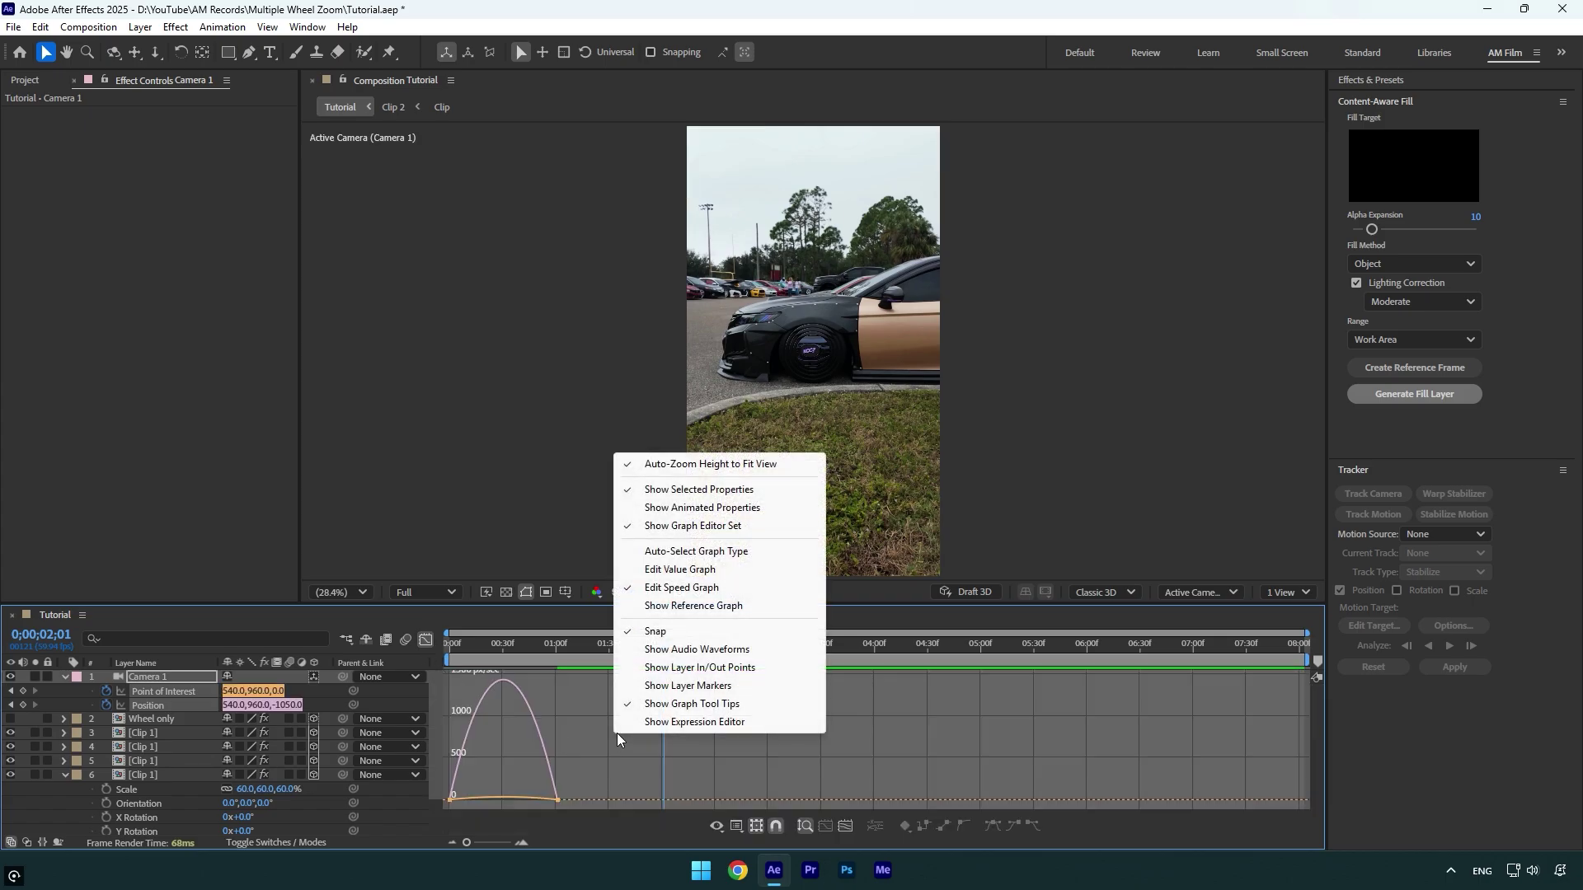
click(684, 587)
drag(638, 755, 521, 794)
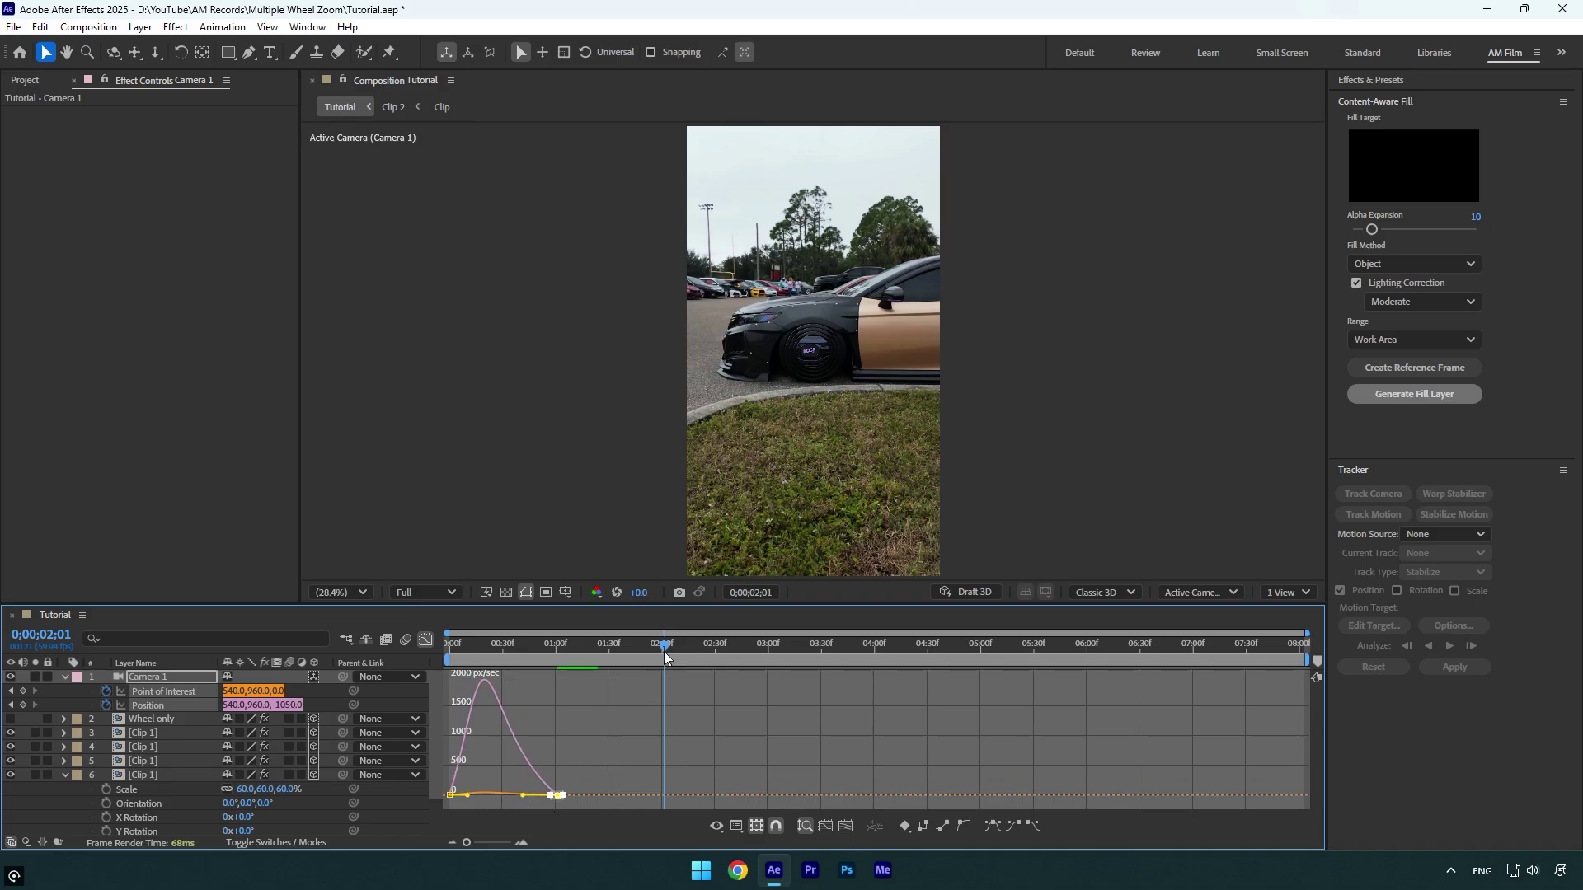
drag(664, 651, 389, 647)
key(space)
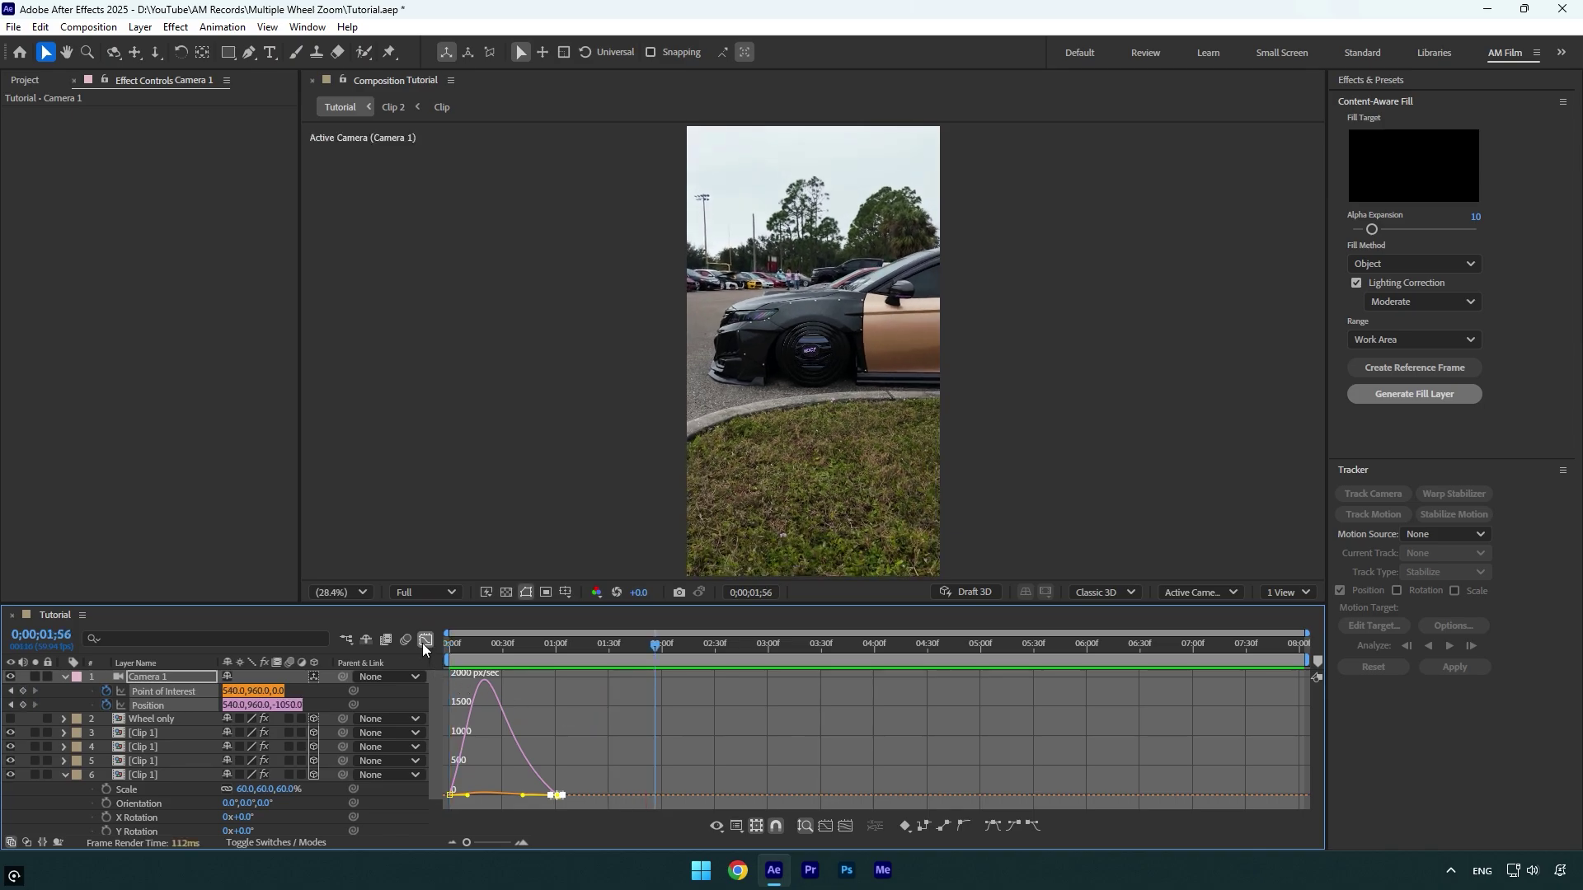
- Show Wheel only and keyframe its Position from 540, 1407 at 20 frames to 540, 960 at 1 s
click(425, 640)
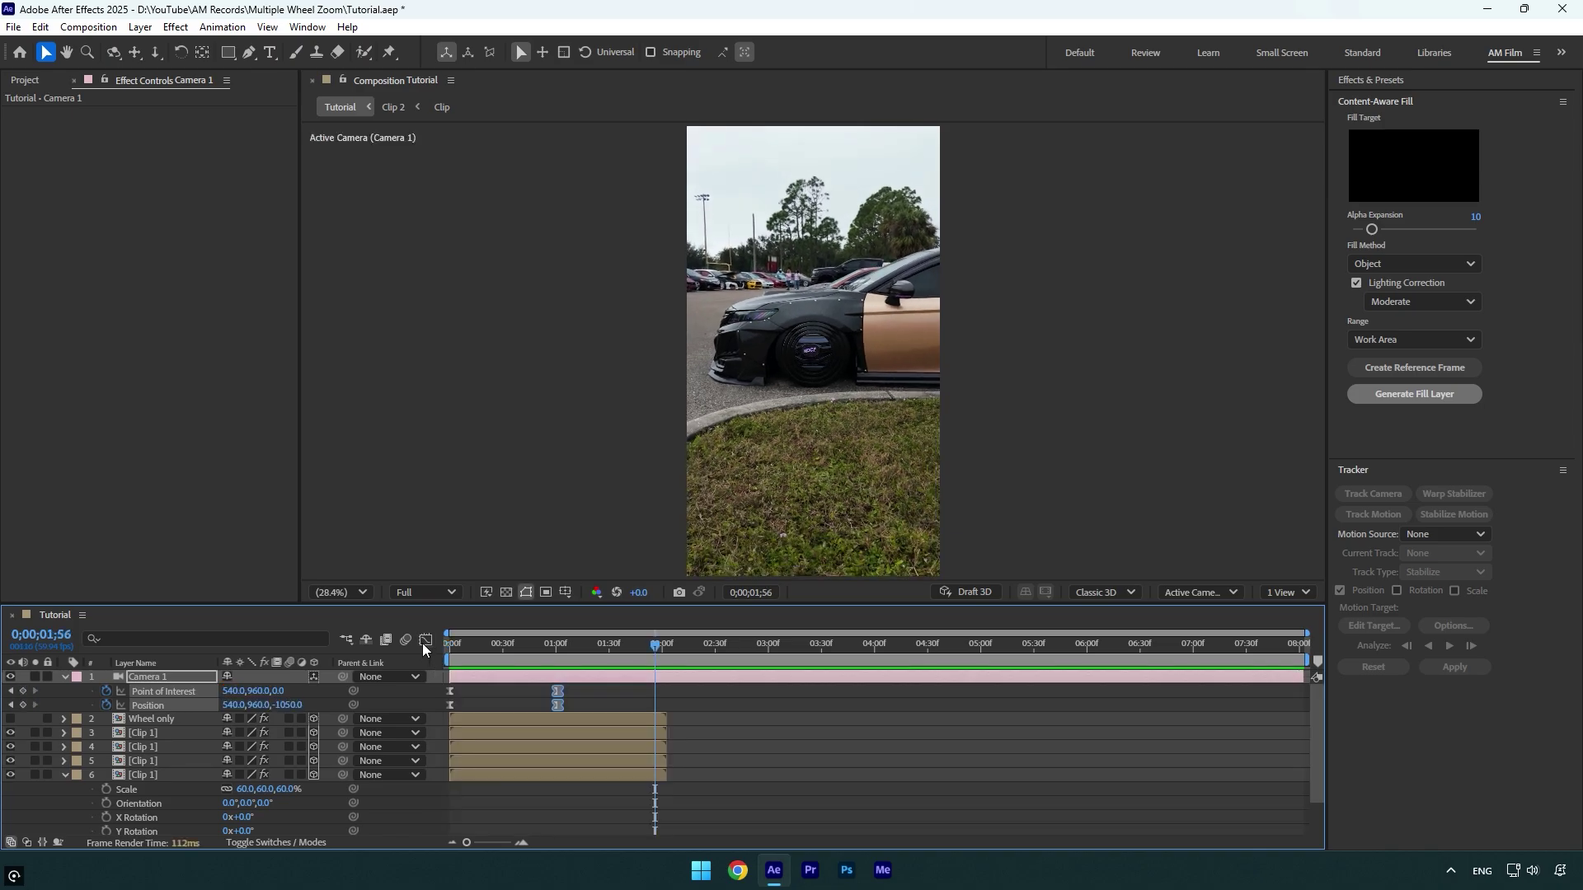
click(11, 720)
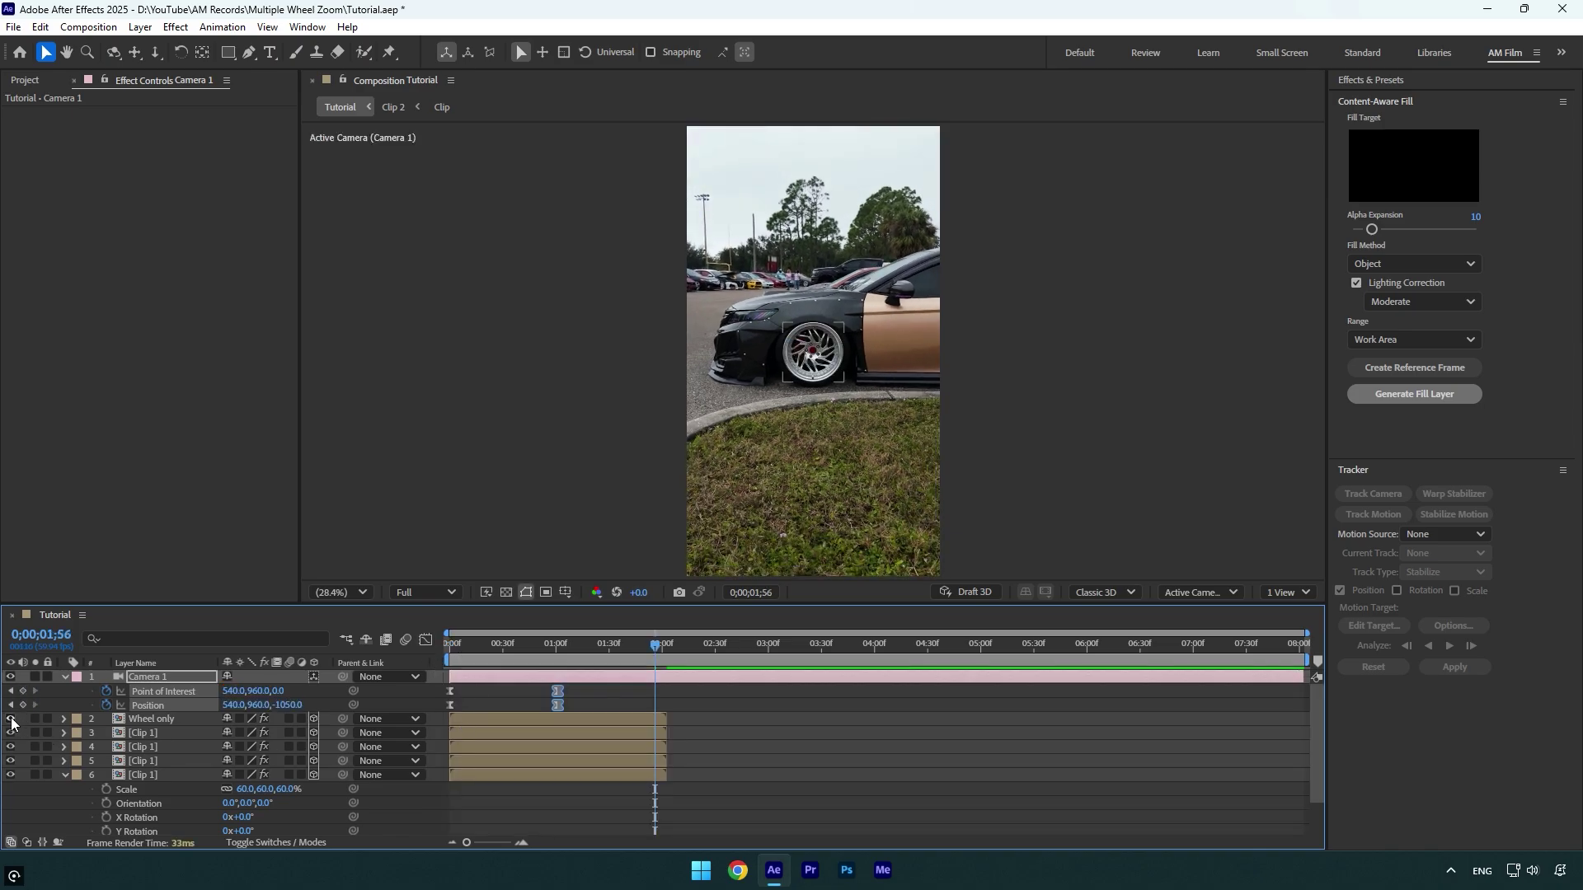
click(153, 720)
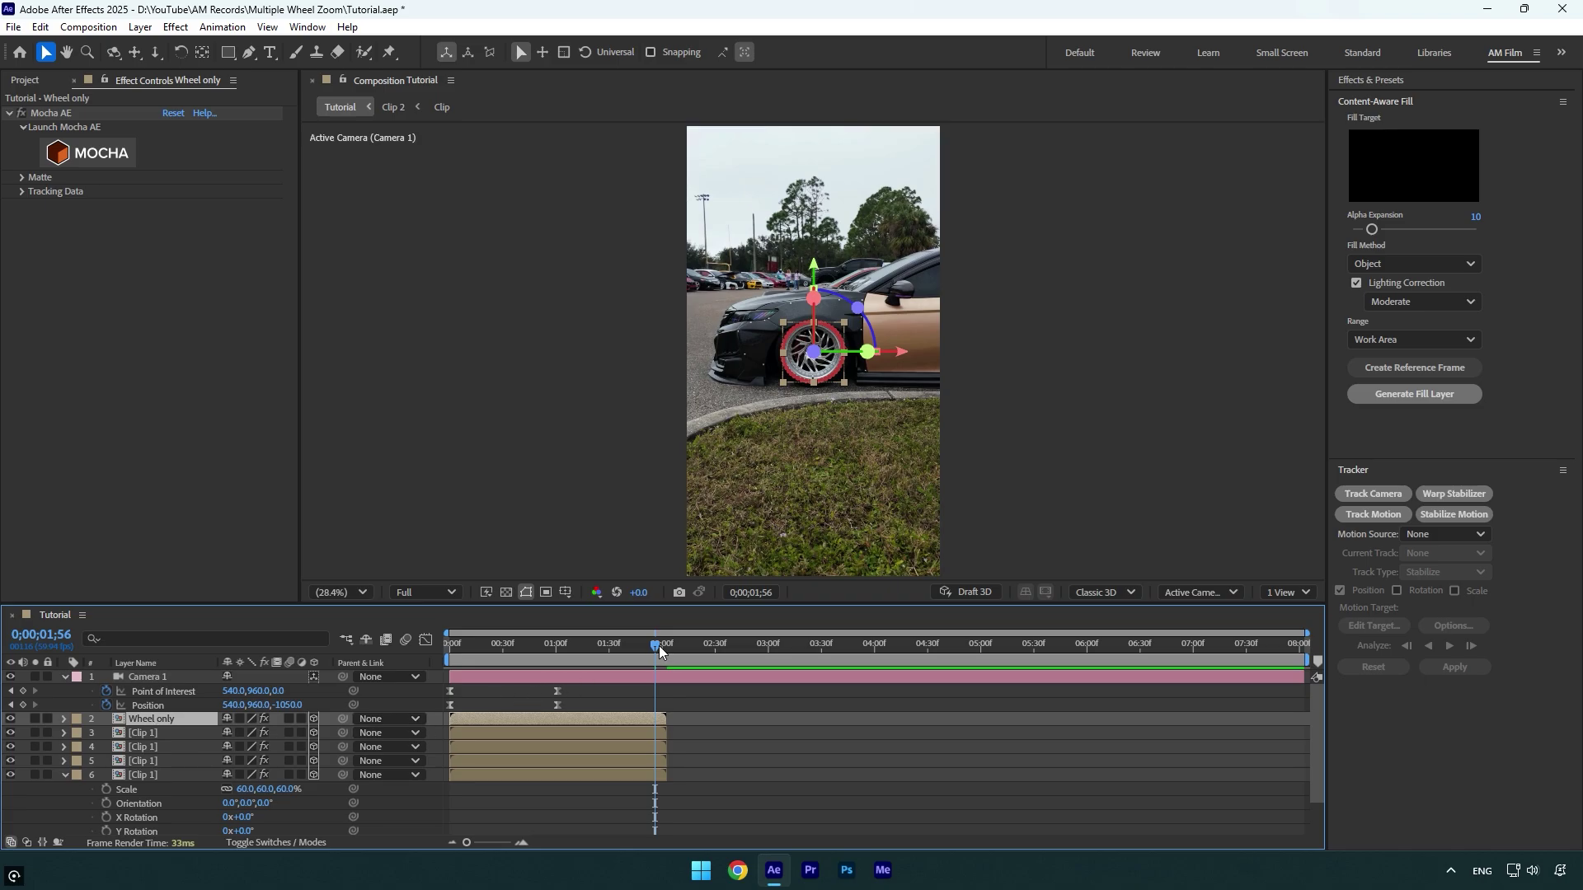
drag(659, 646, 558, 656)
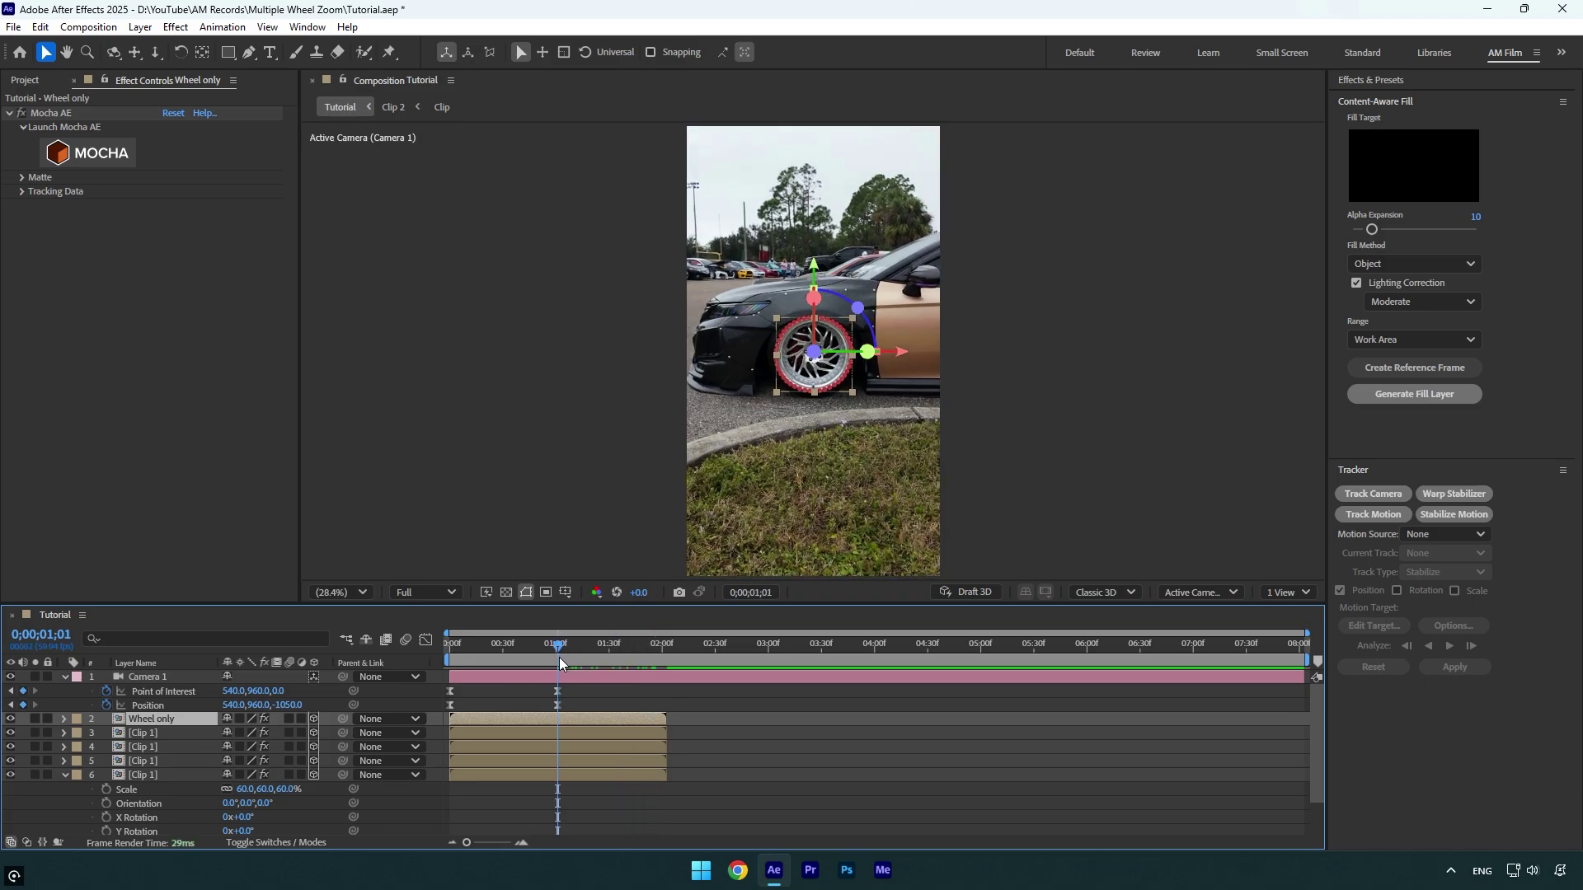
key(p)
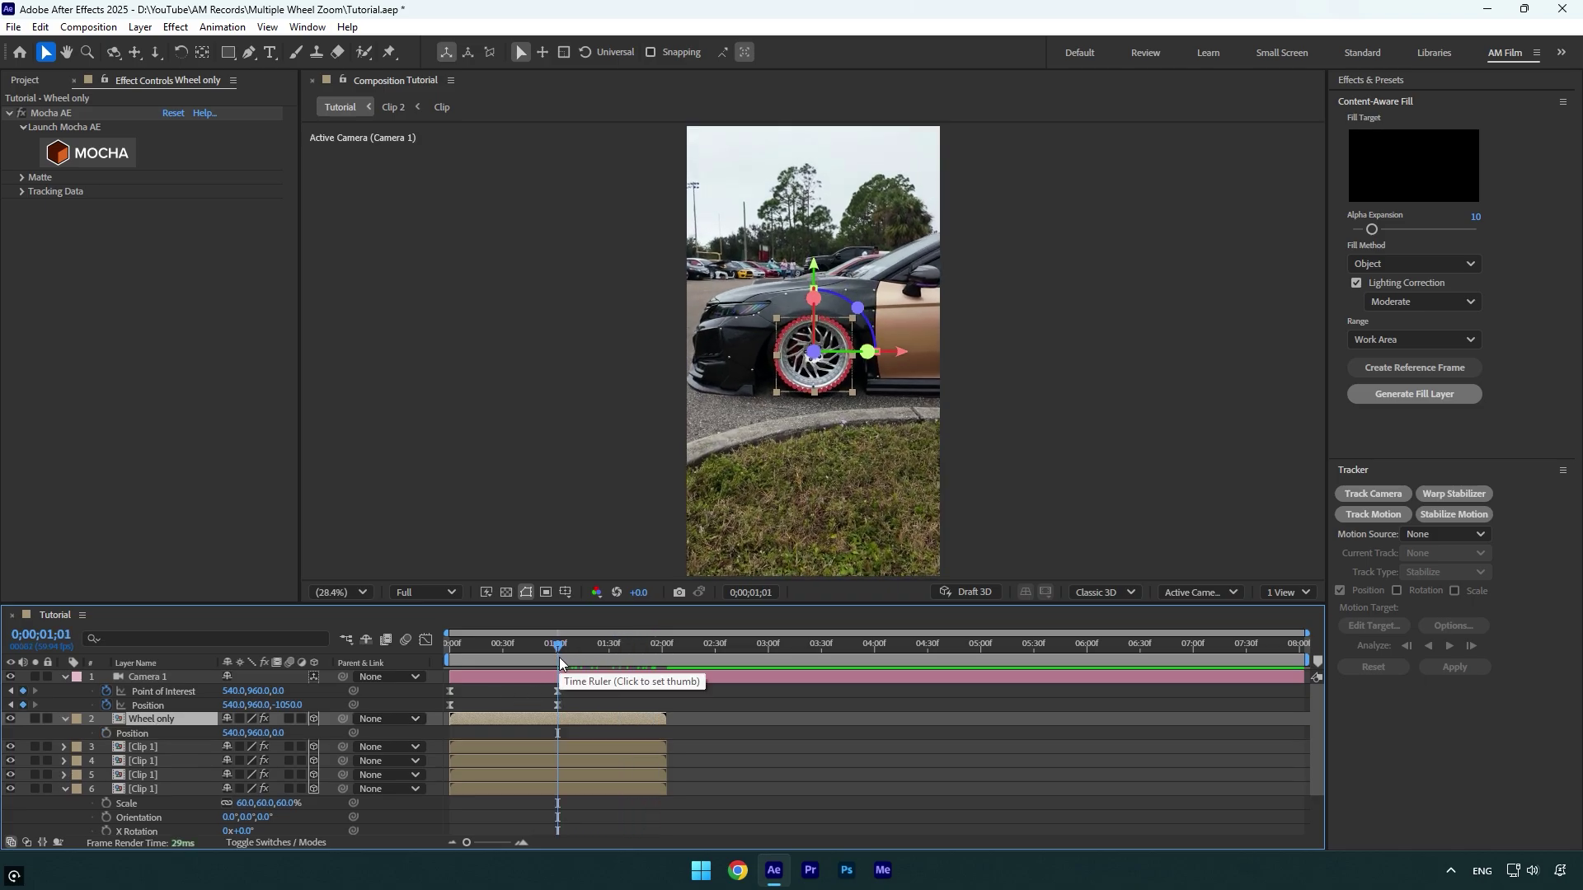
click(105, 737)
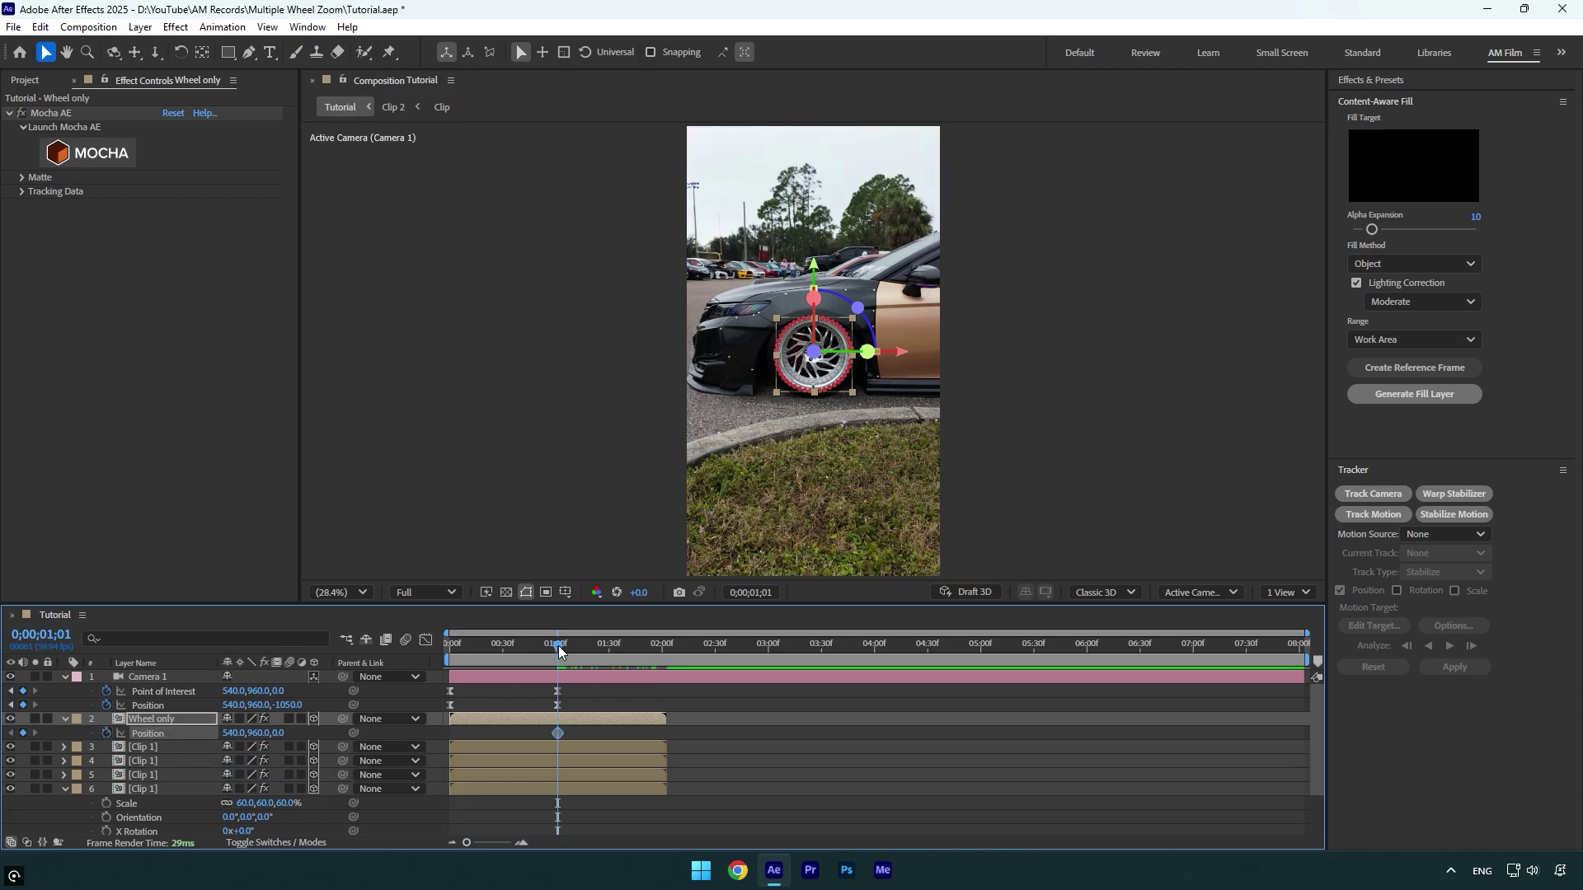
drag(558, 652, 489, 659)
drag(817, 264, 824, 481)
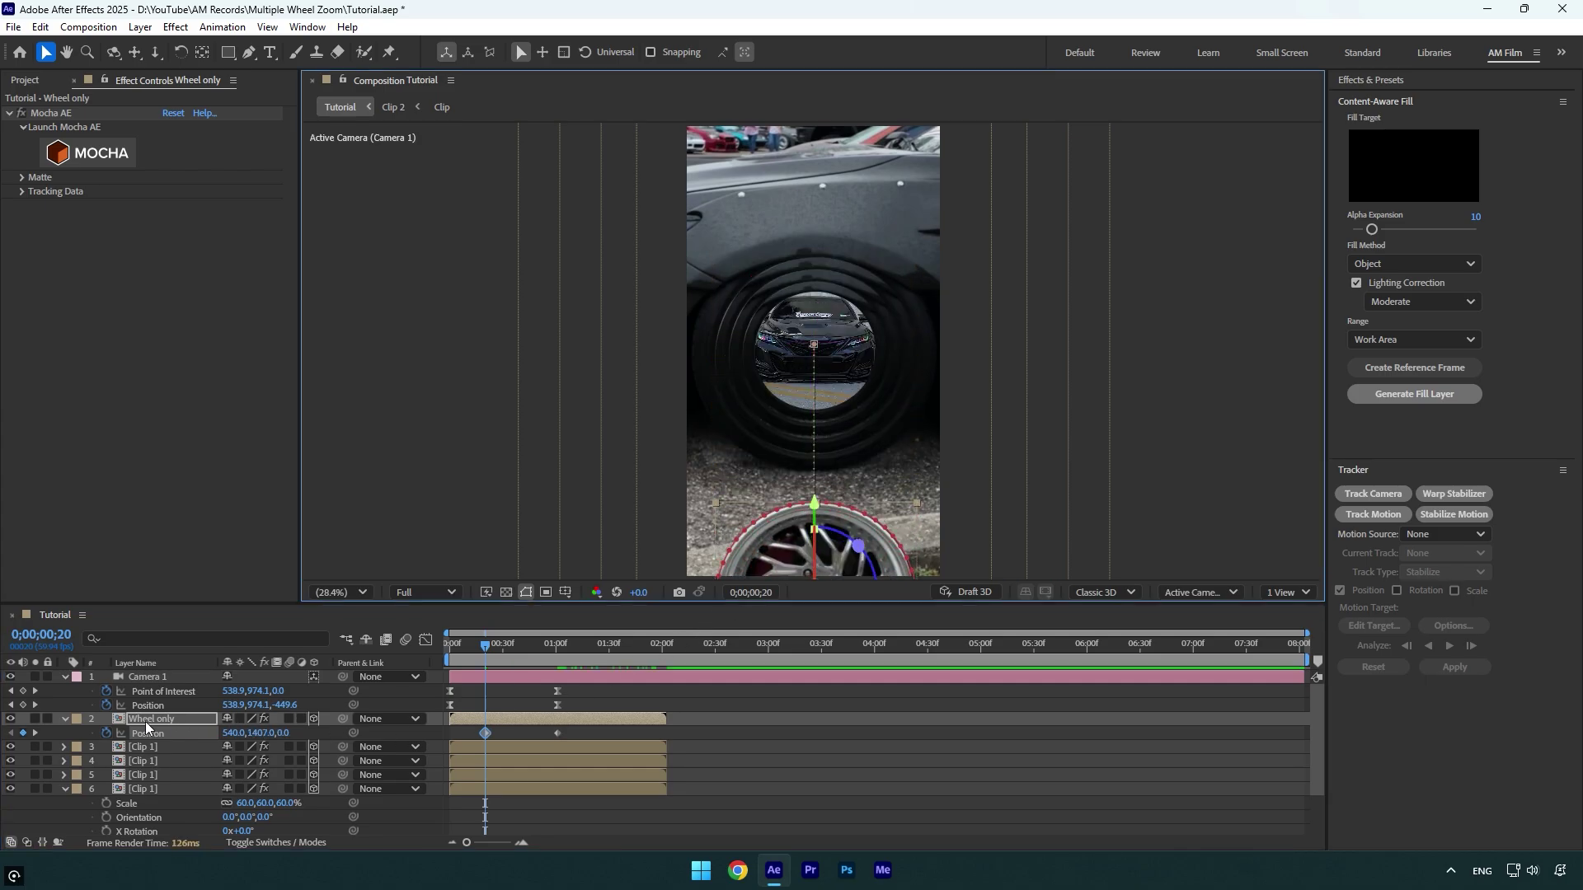
- Drop Wheel only to third in the stack, preview, and Easy Ease its two Position keyframes
drag(162, 721, 158, 745)
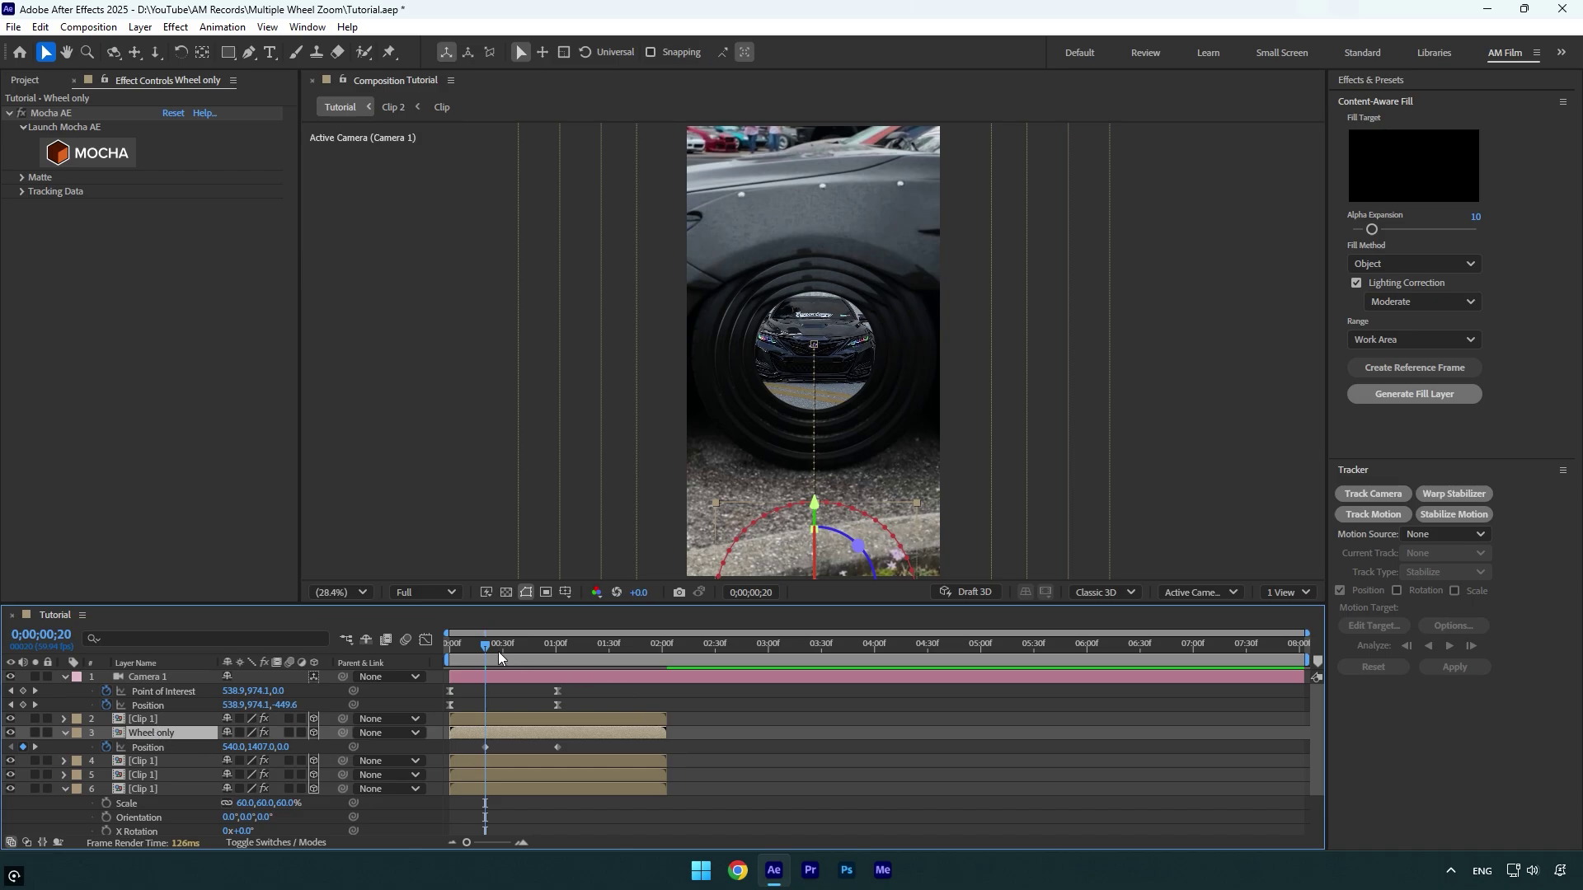
key(space)
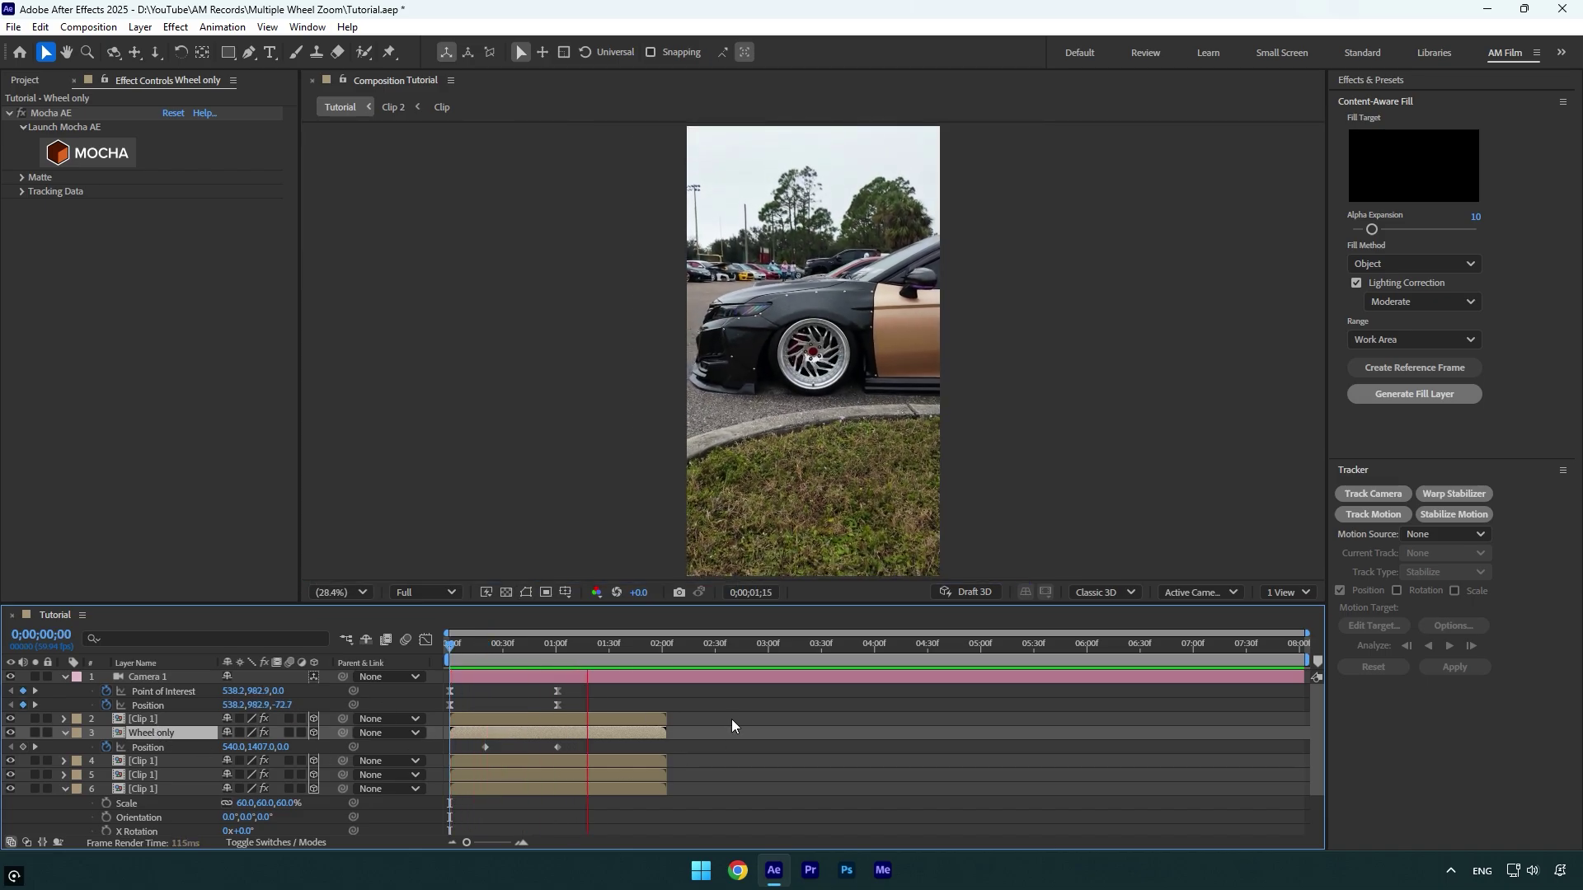
click(562, 648)
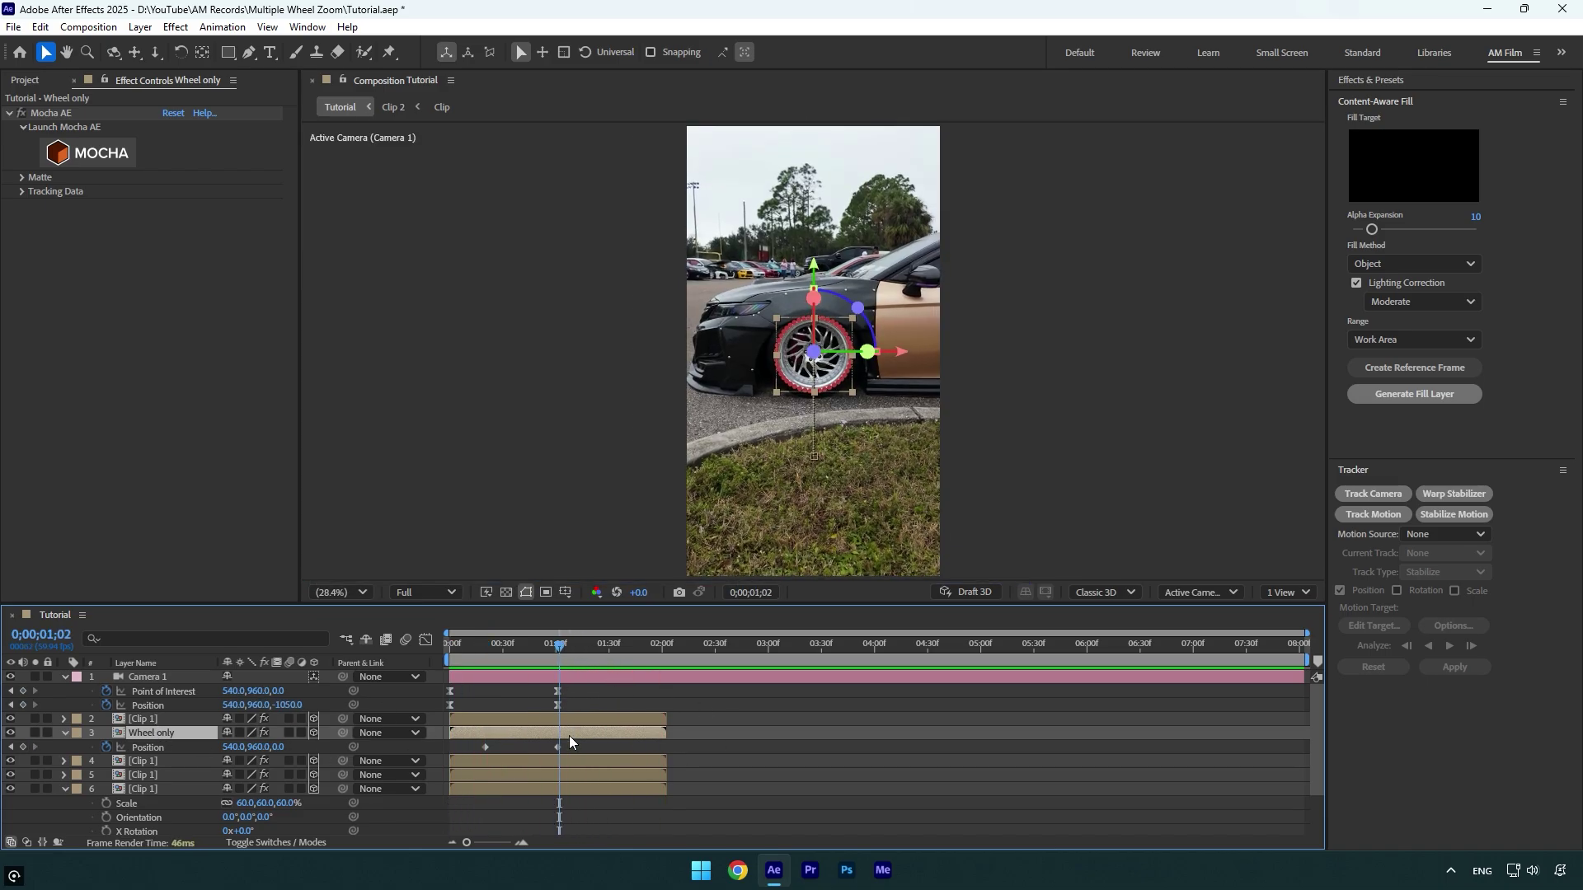
drag(571, 737, 468, 764)
key(F9)
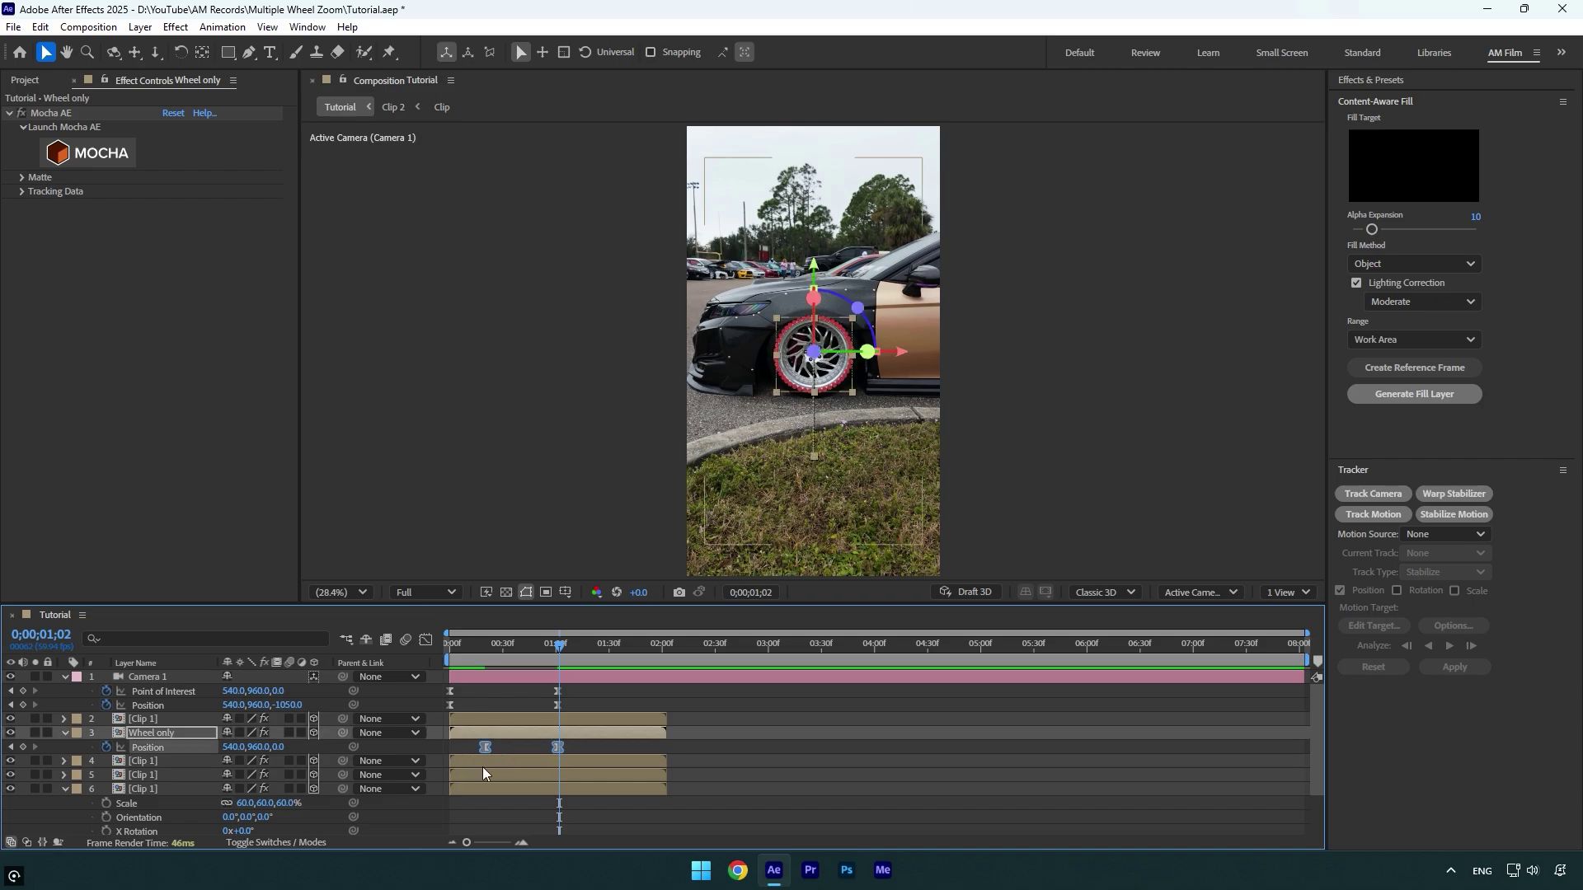
- Enable Motion Blur on all the wheel and clip layers
click(156, 720)
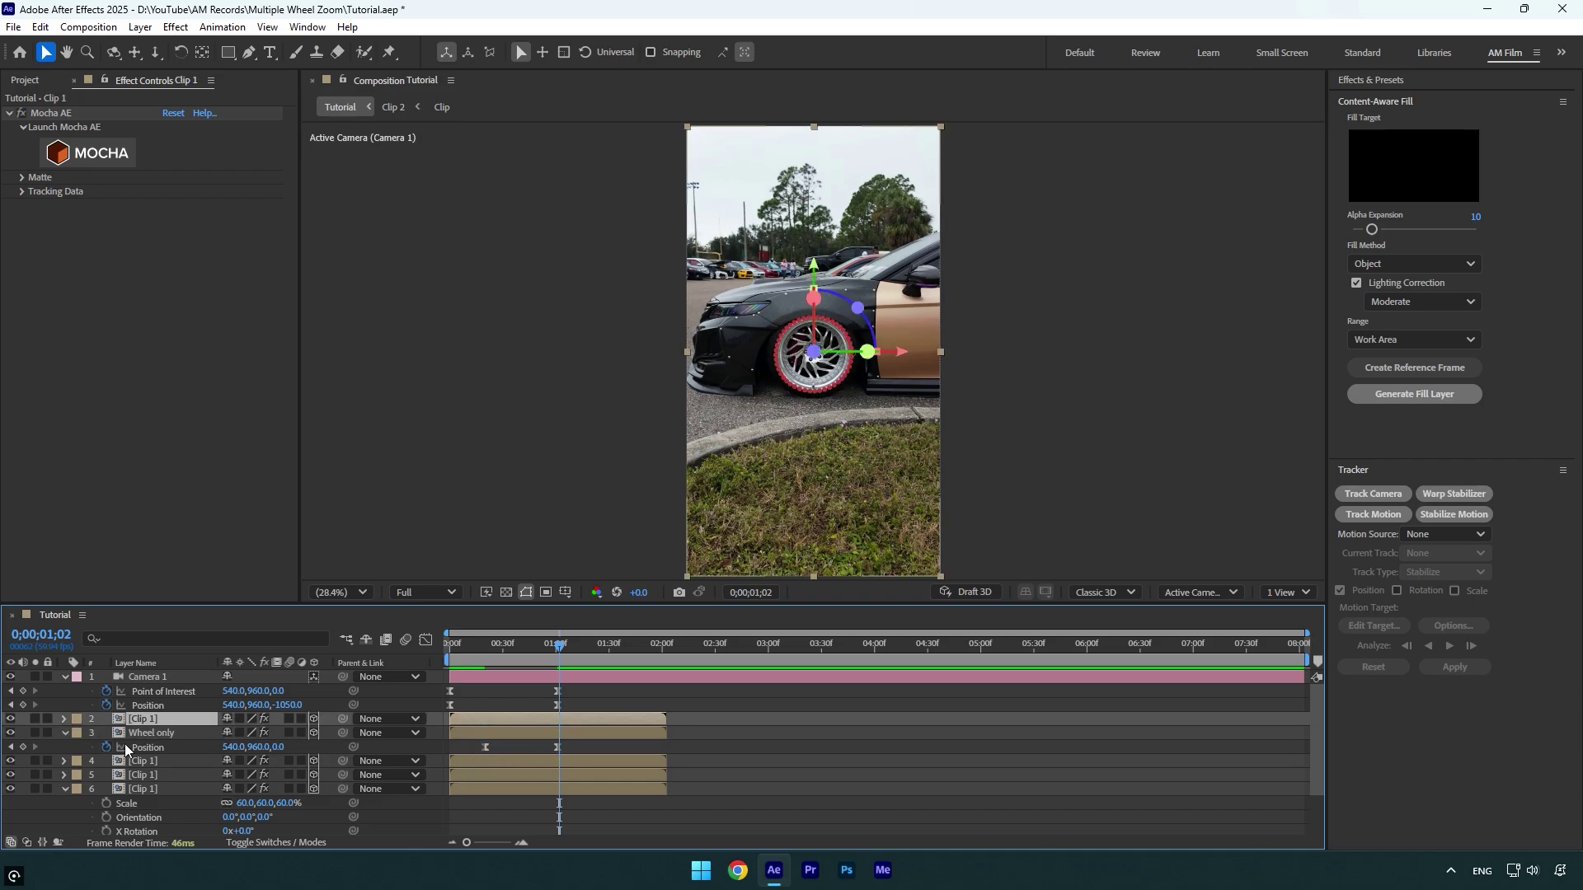
shift+click(159, 791)
click(287, 720)
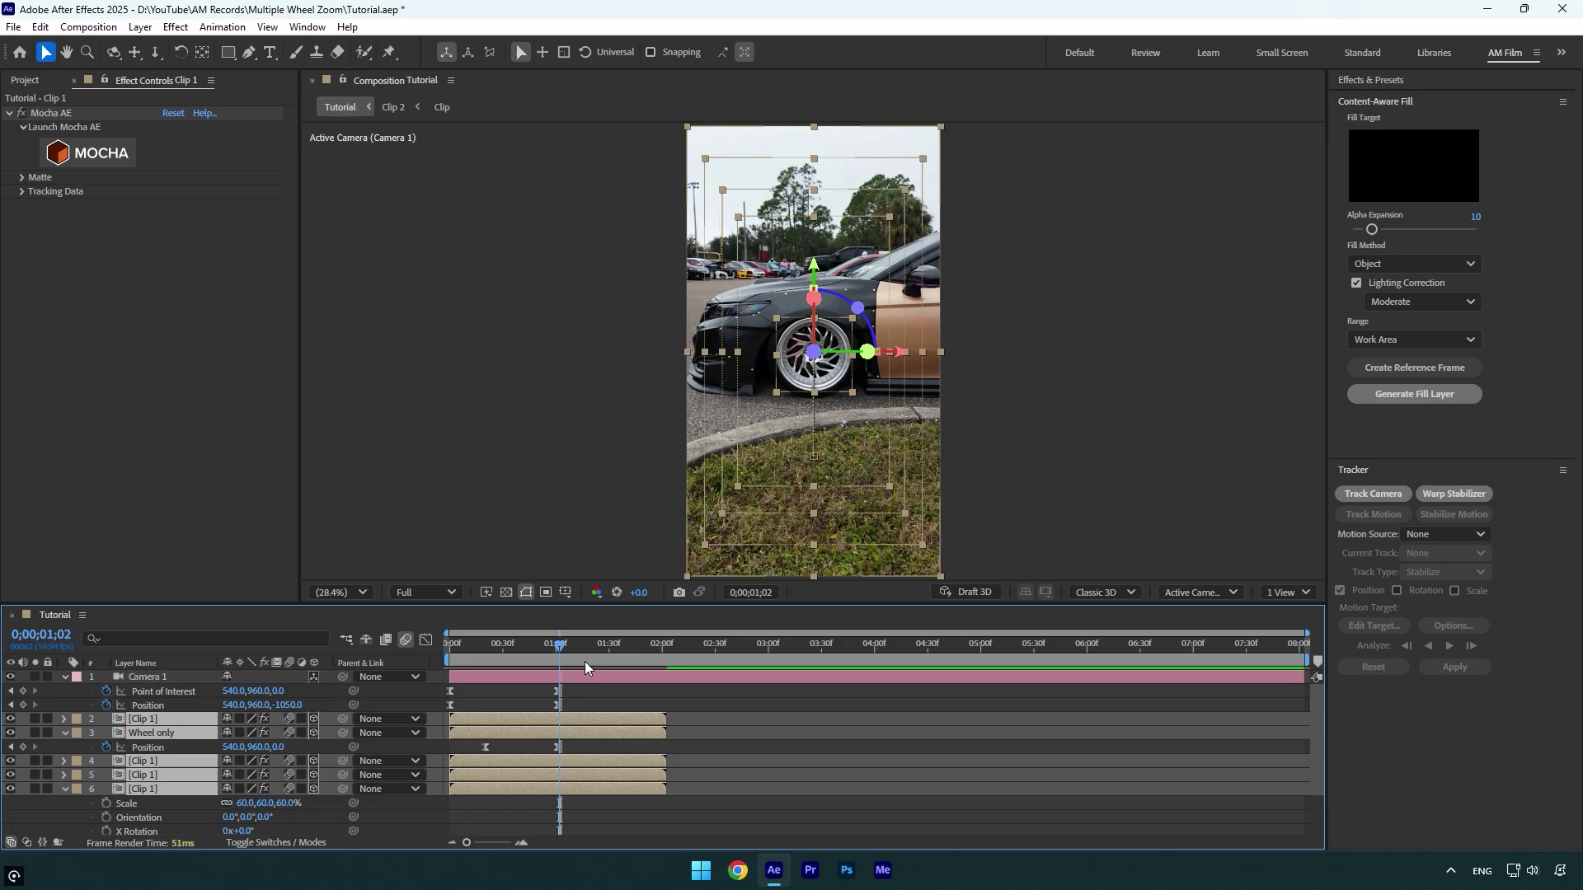
- End the work area where the clips end, then preview and inspect a blurred zoom frame
drag(643, 649, 661, 655)
key(n)
key(space)
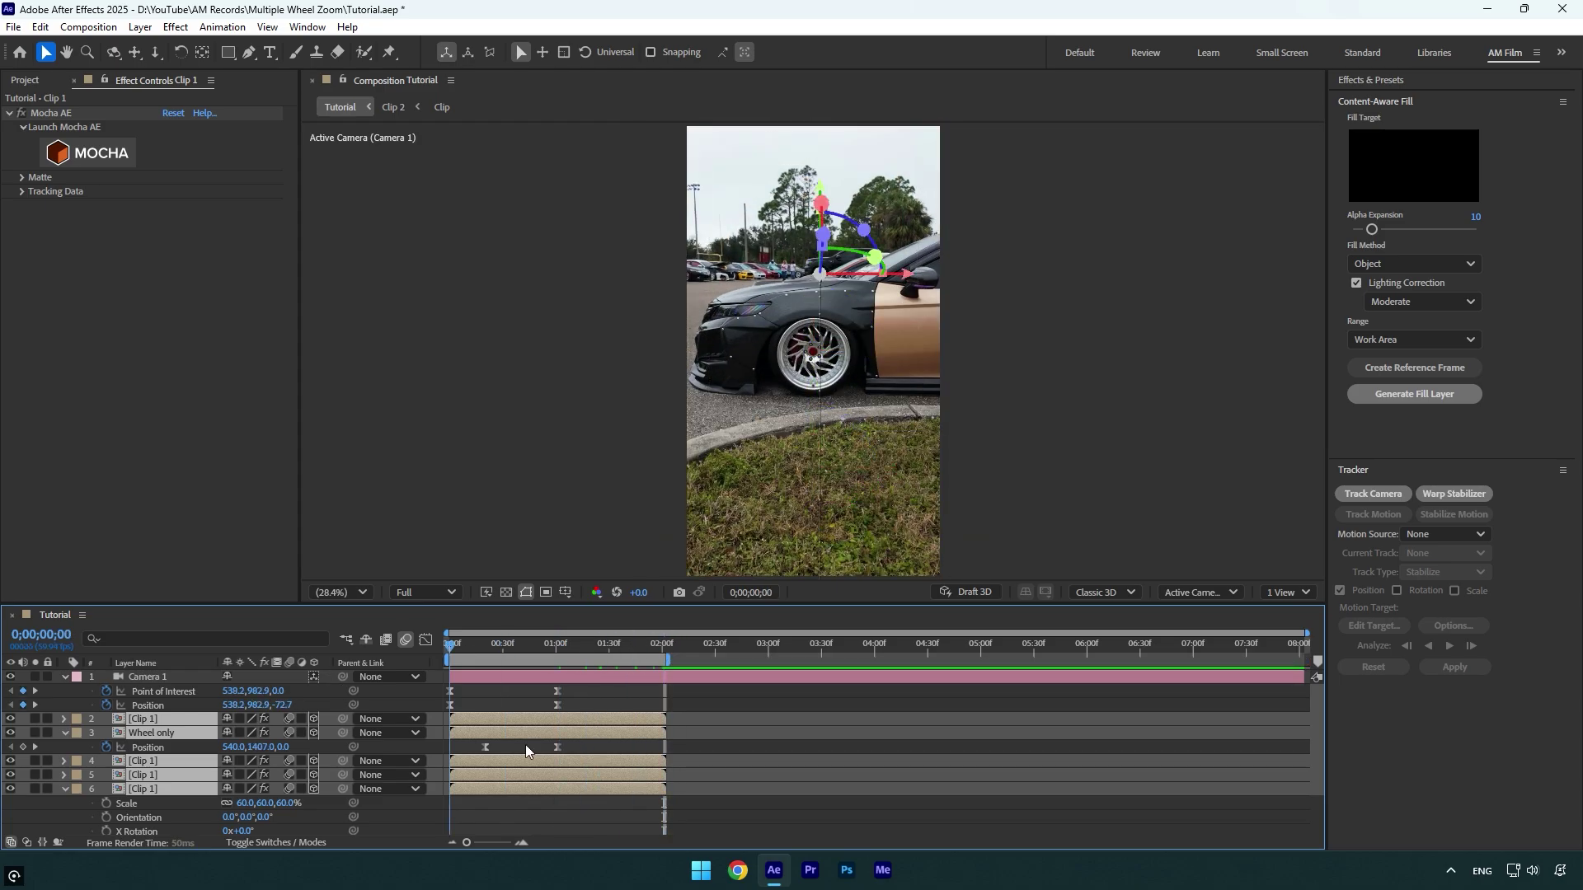
key(space)
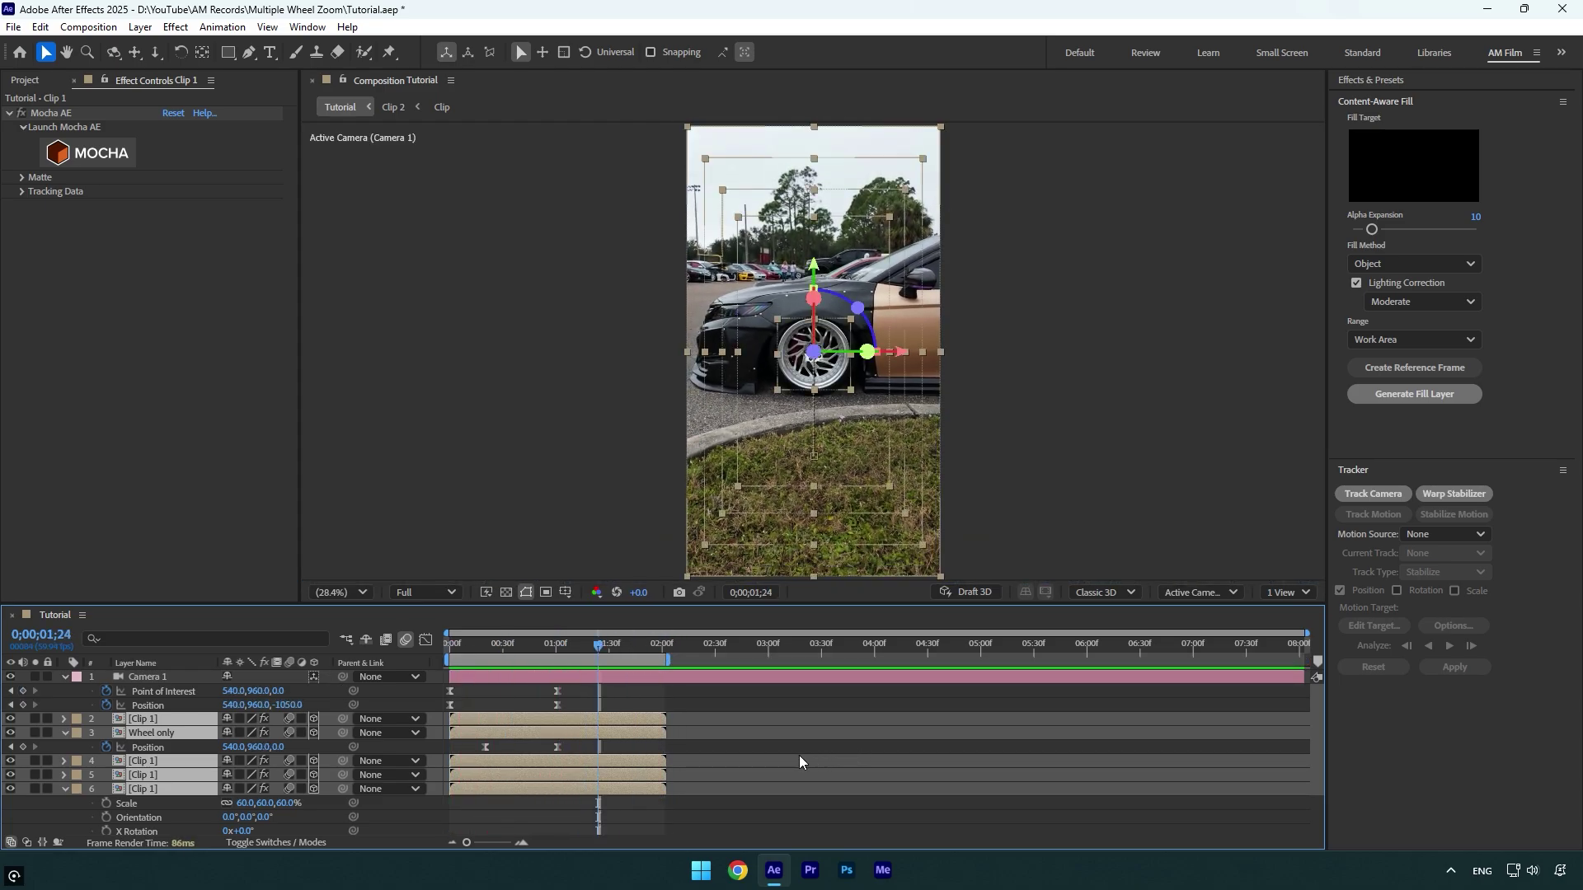
drag(606, 648, 494, 649)
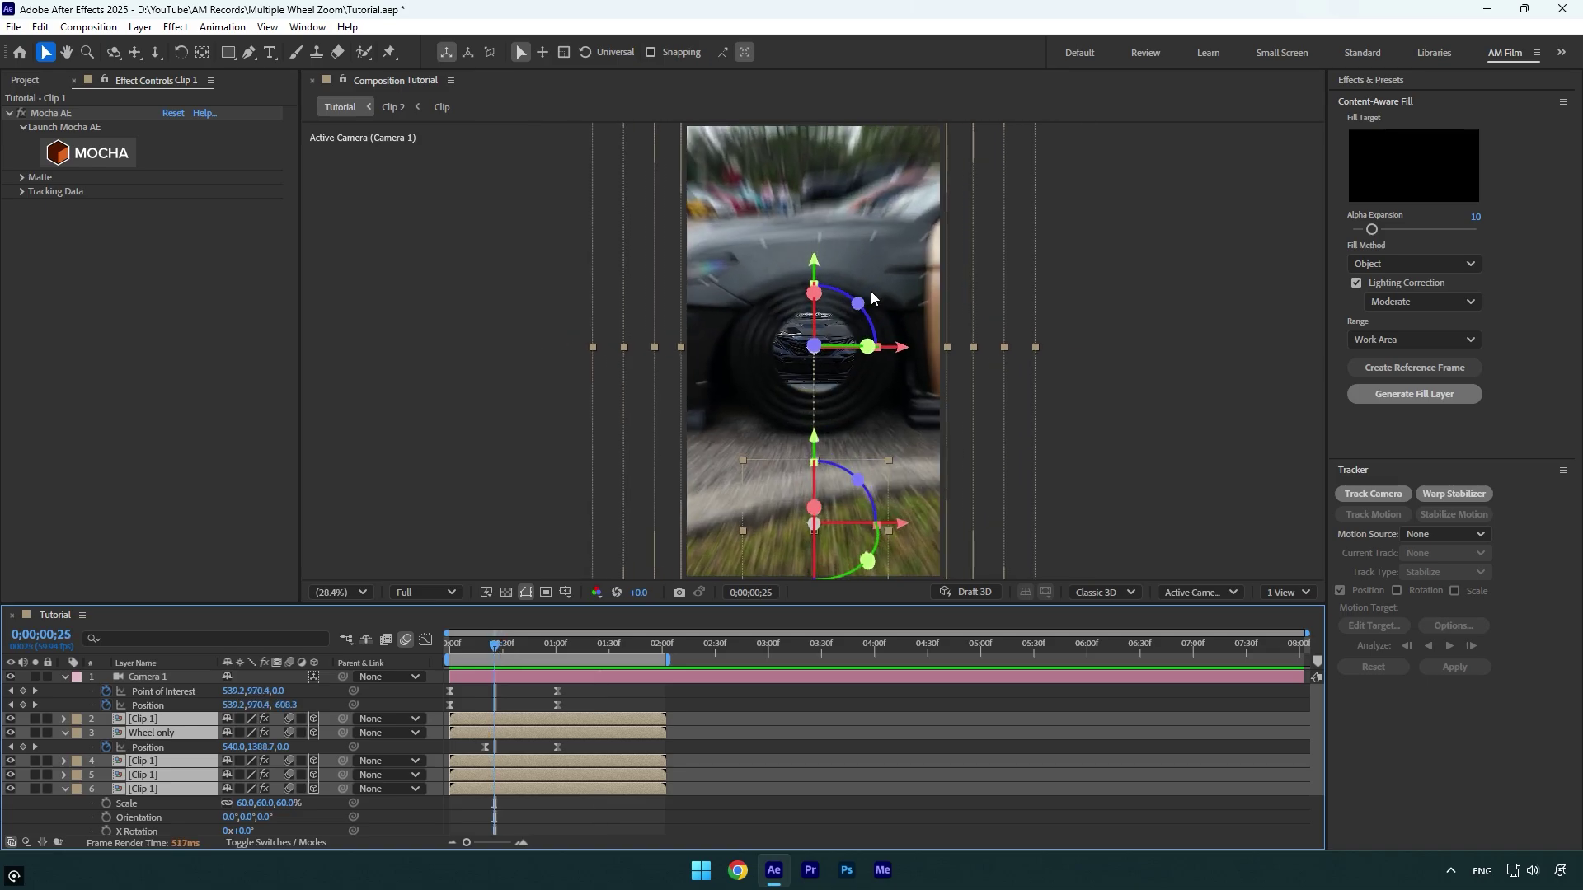
- Duplicate the Clip 1 wheel layer, shrink the copy to 37% scale, and duplicate it again
click(67, 788)
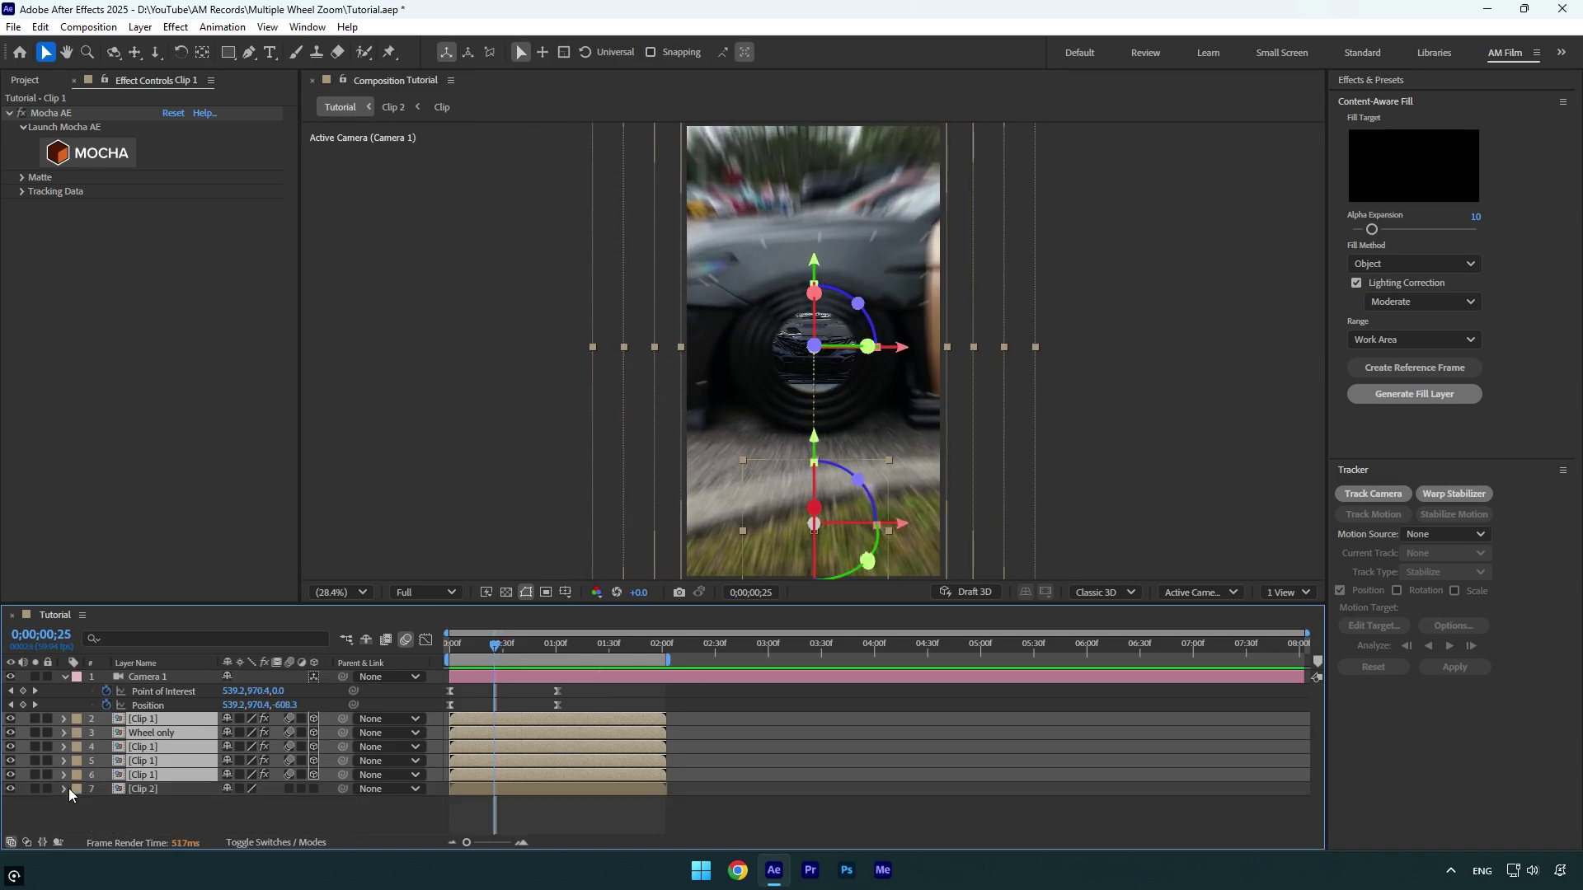
key(u)
click(153, 775)
click(154, 790)
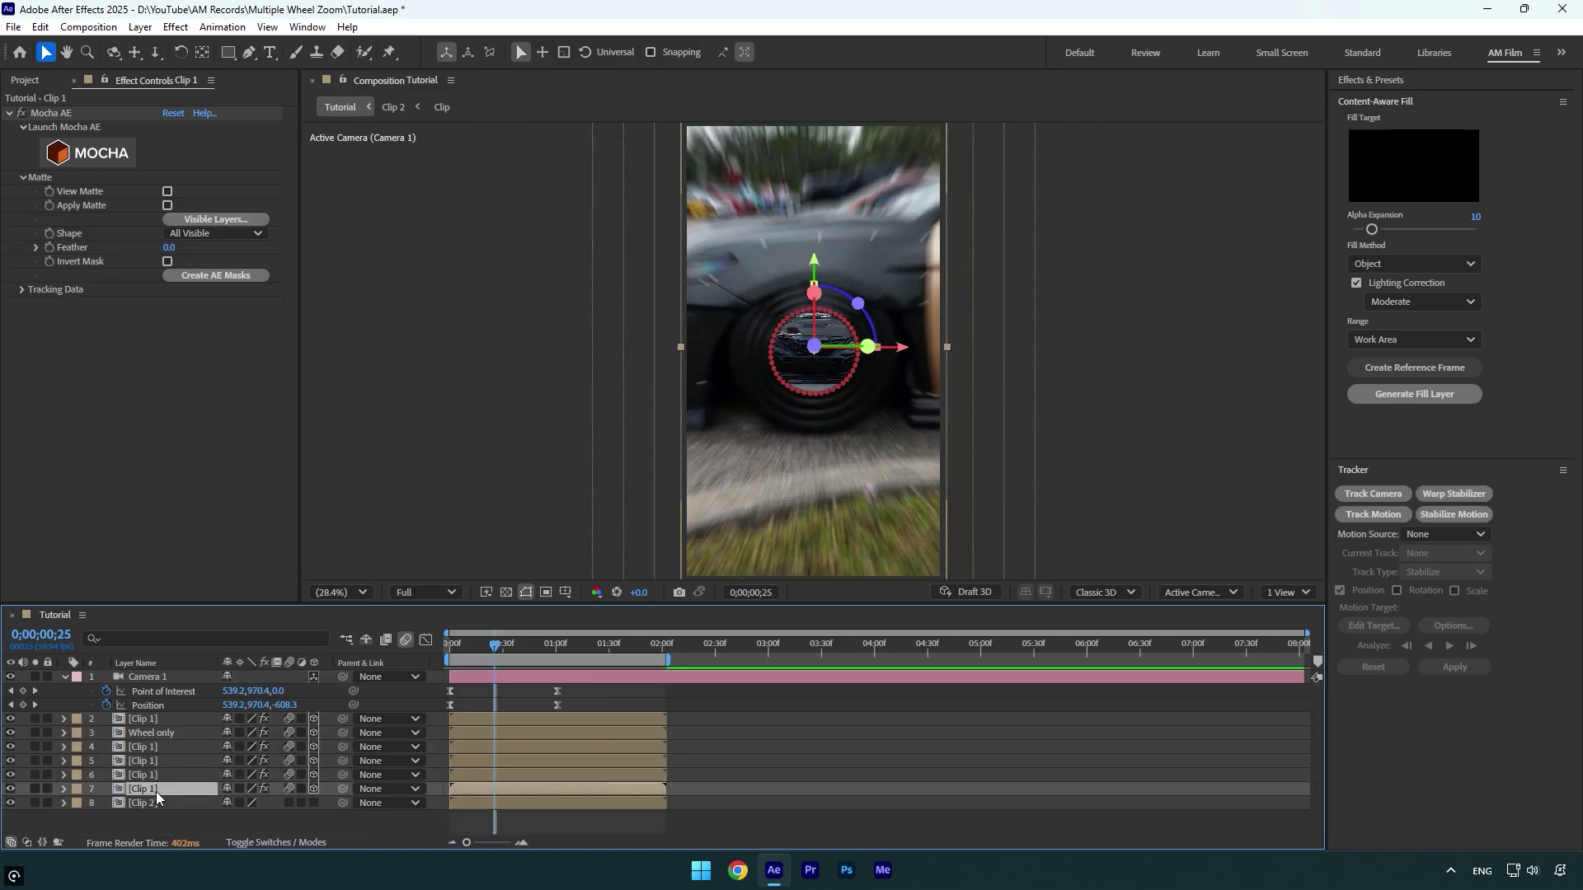
key(s)
mouse_move(239, 803)
mouse_down()
mouse_move(224, 803)
mouse_move(231, 817)
mouse_up()
key(ctrl+d)
key(ctrl+d)
click(238, 813)
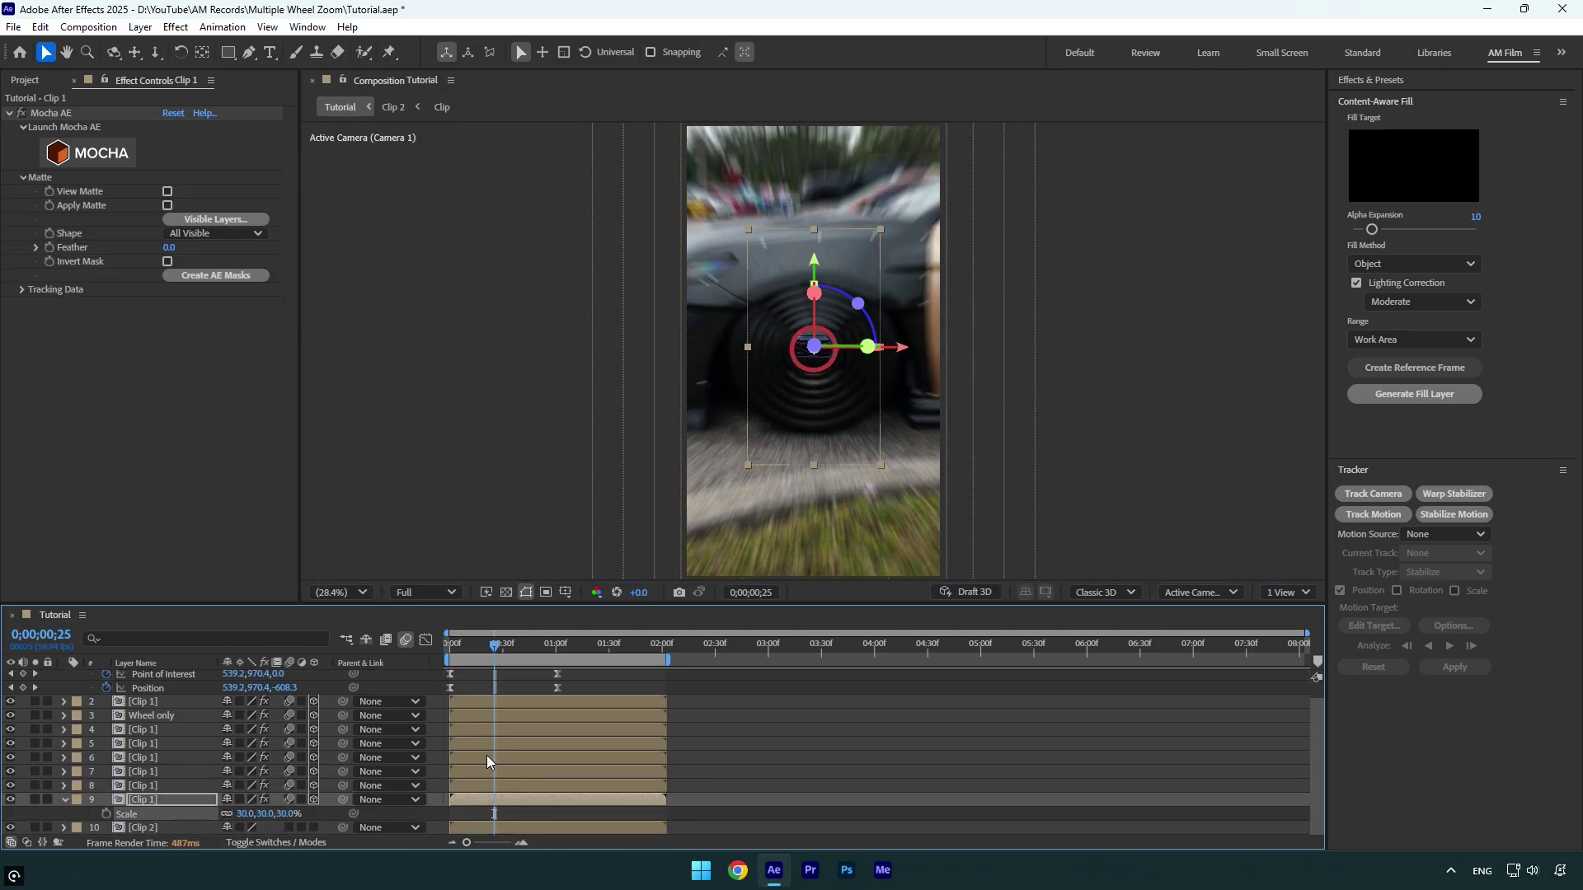
- Preview the zoom-out from 0;00;00;00 and stop near one second to step through frames
drag(522, 649, 450, 649)
key(space)
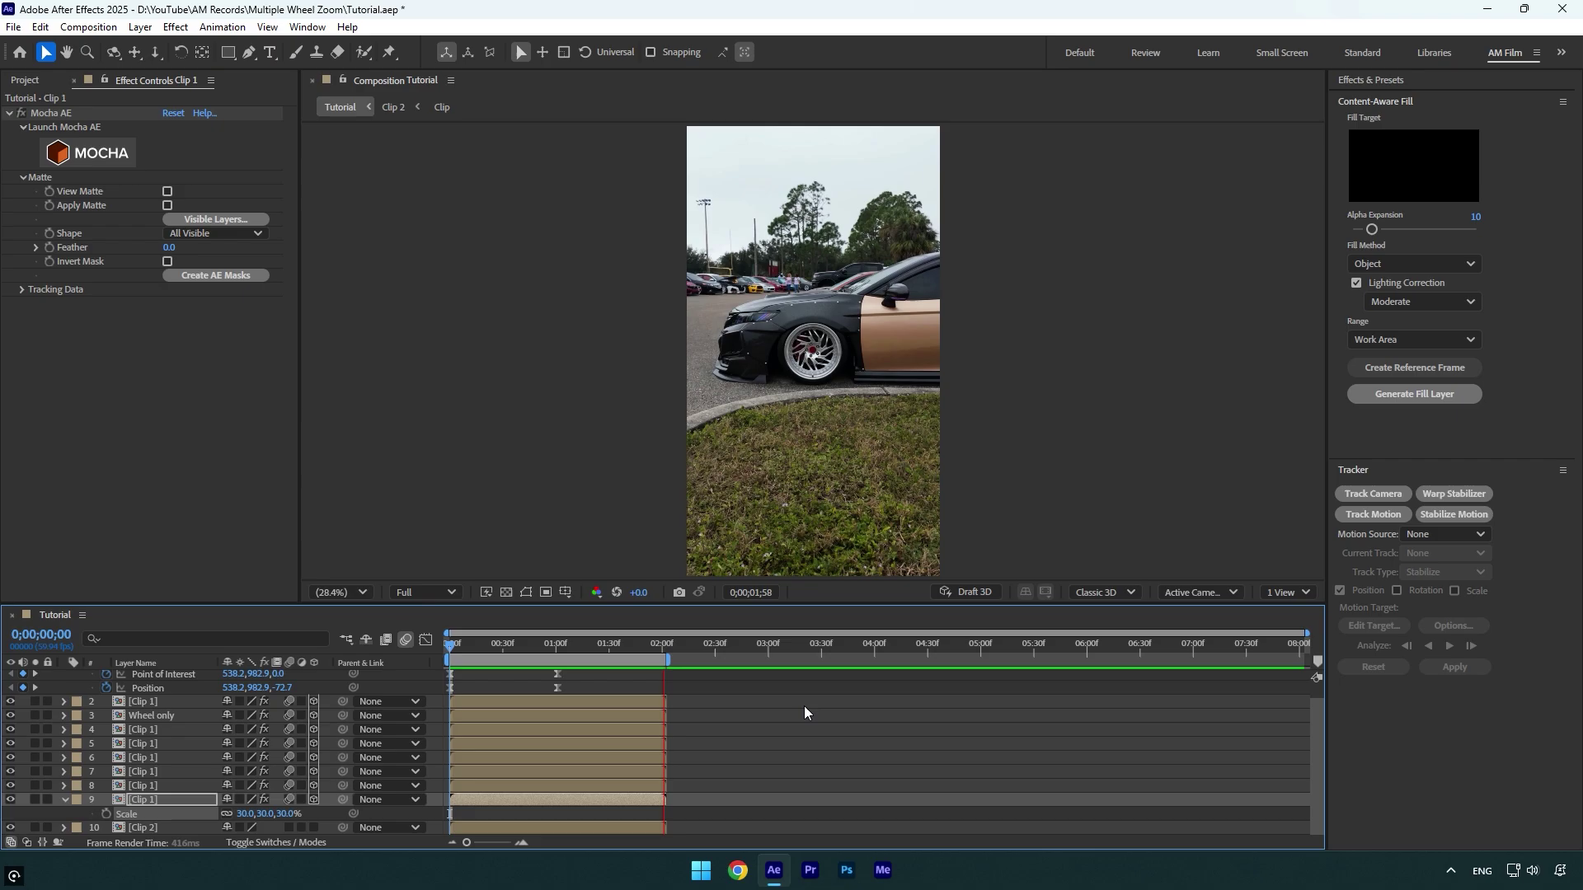
click(550, 650)
mouse_move(550, 649)
mouse_down()
mouse_move(561, 655)
mouse_move(547, 653)
mouse_up()
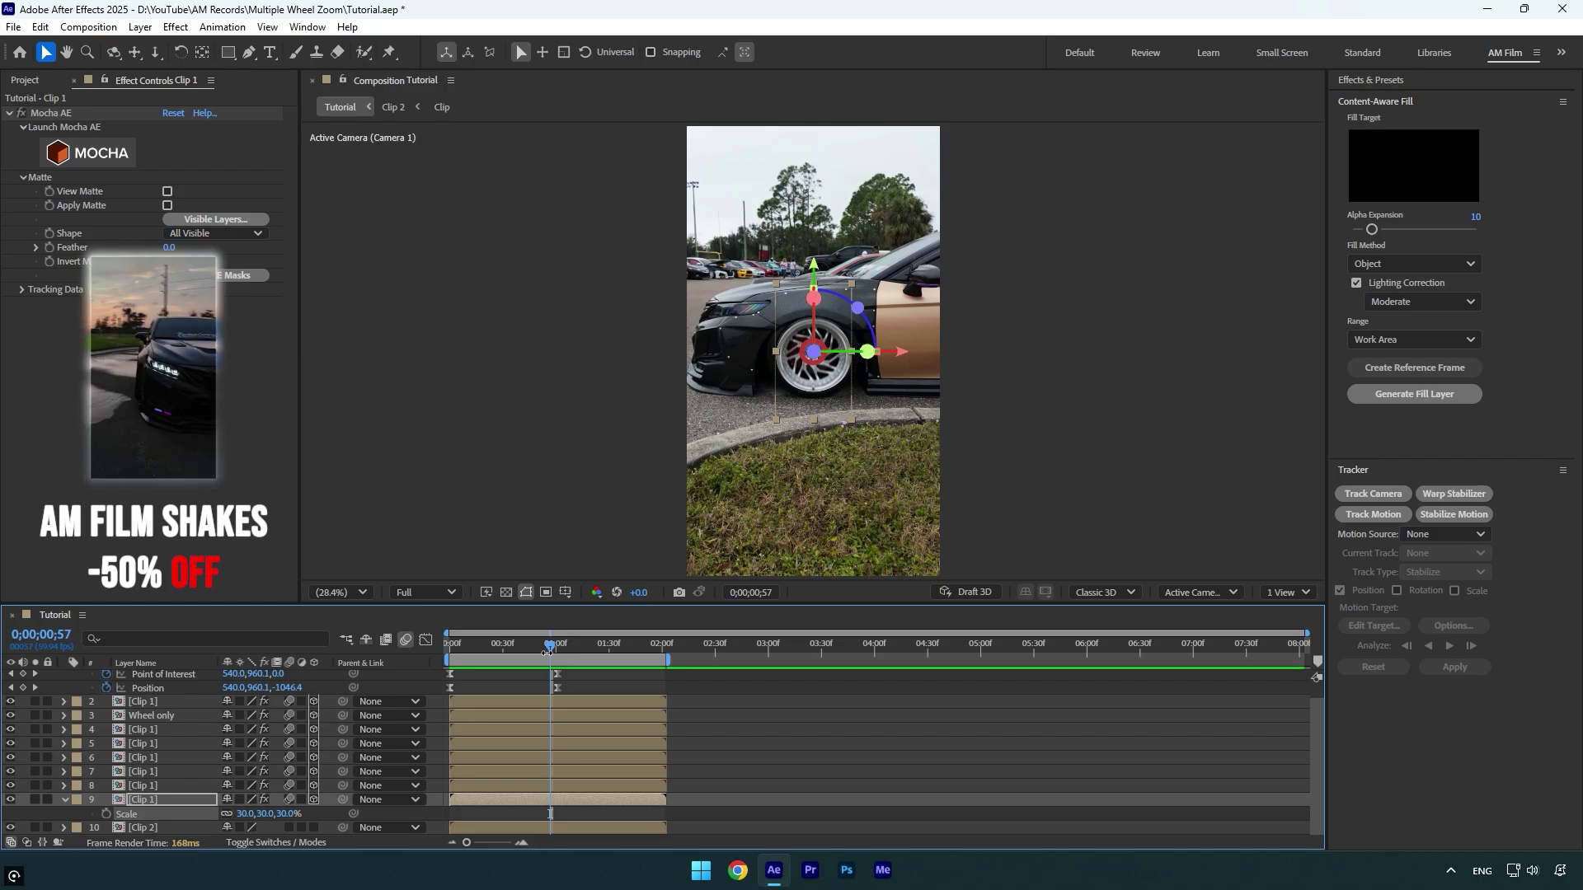